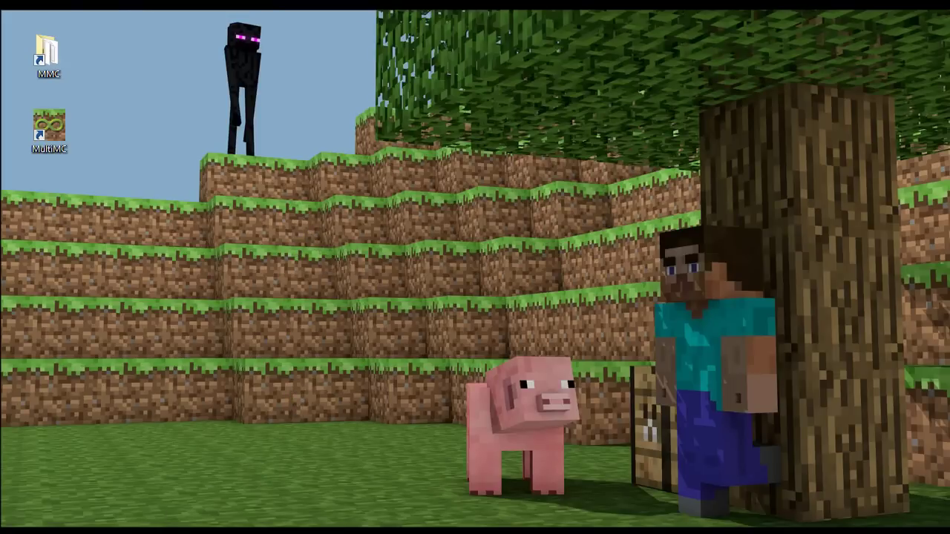
Step: Switch to Firefox and read through the MultiMC 4.1 forum thread's description down to its download links
key(alt+Tab)
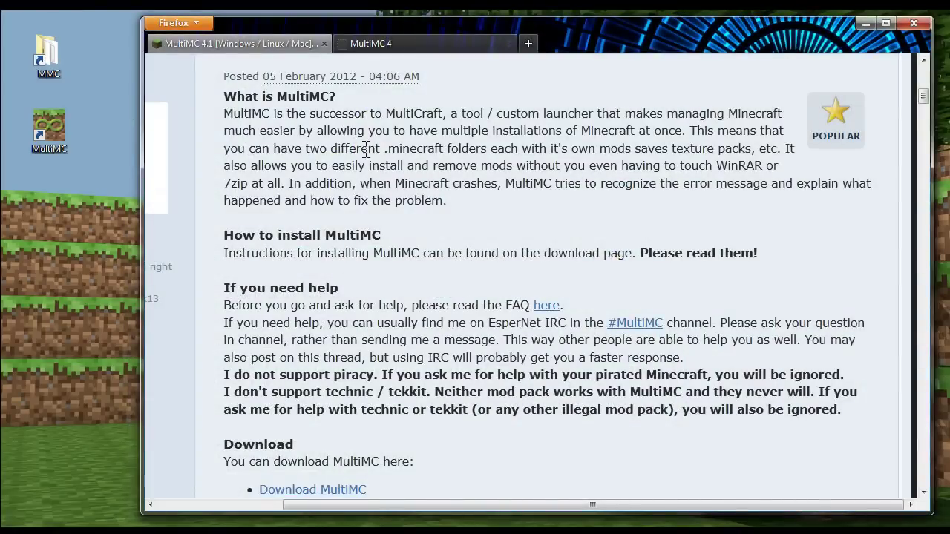
scroll(367, 152, up, 6)
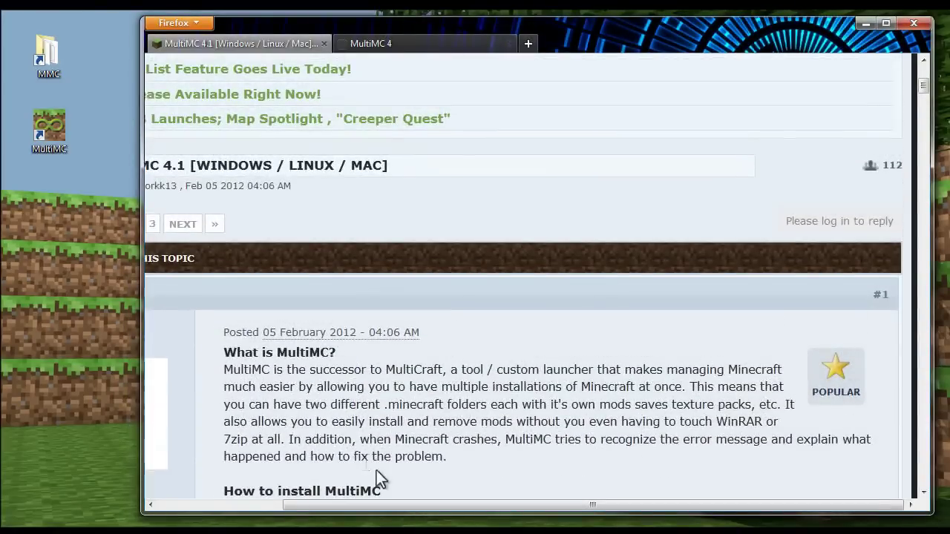
drag(384, 505, 322, 524)
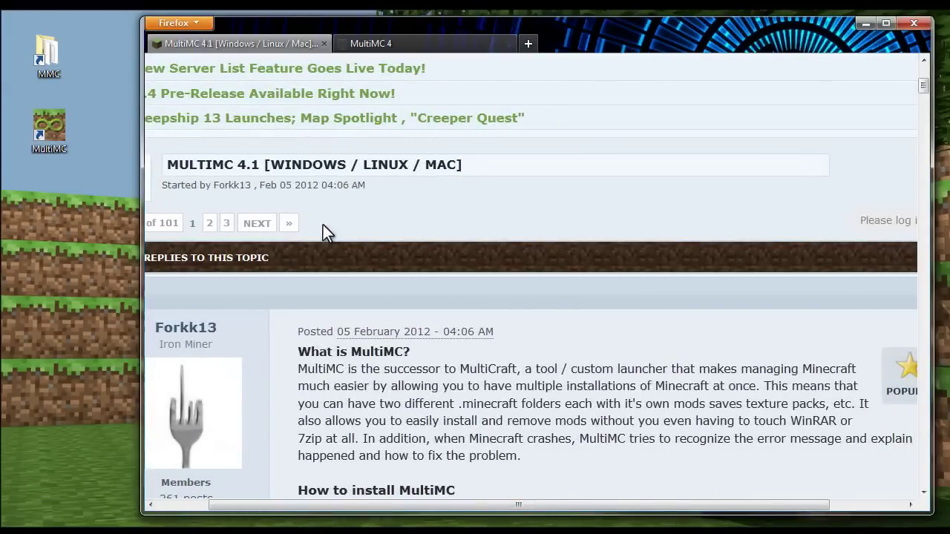
scroll(343, 193, down, 2)
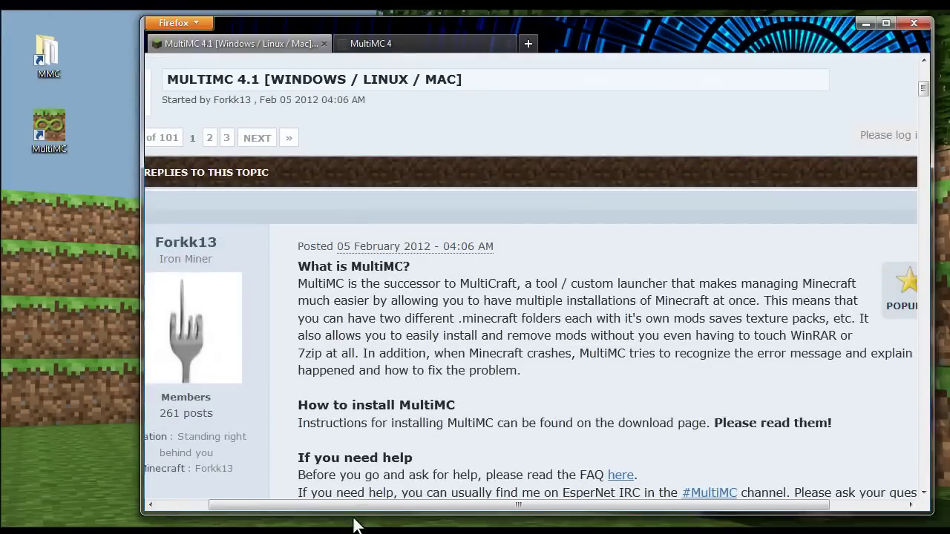
drag(361, 515, 435, 515)
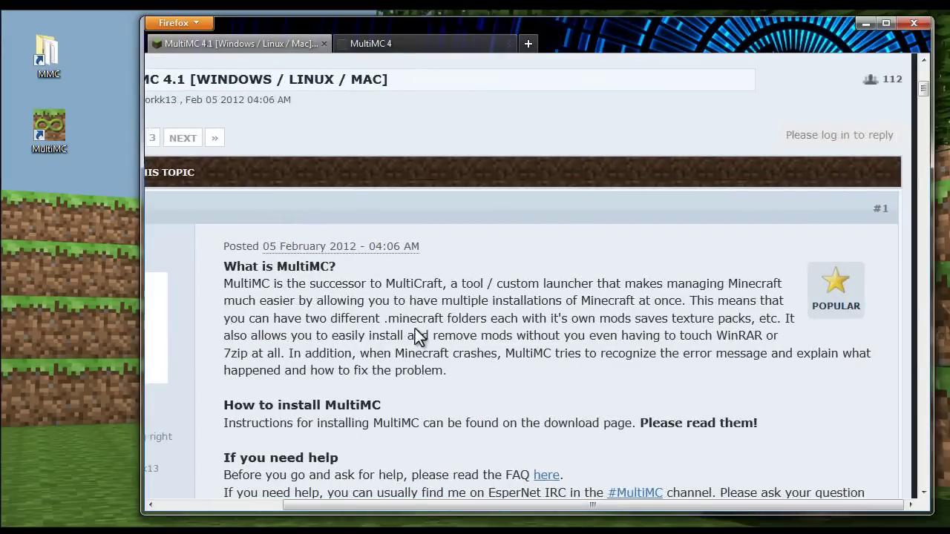
scroll(415, 332, down, 7)
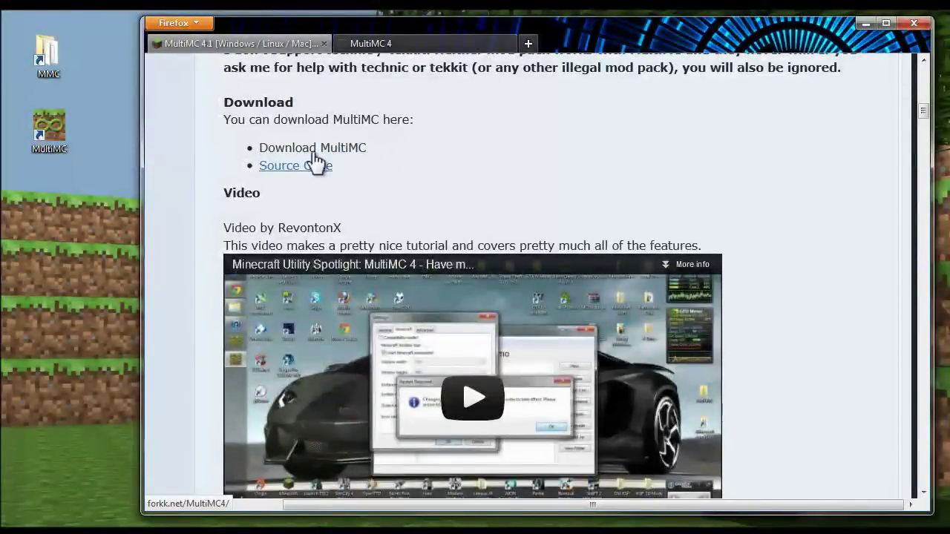
Step: Review the features and download options on the MultiMC 4 website and minimize the browser
click(388, 39)
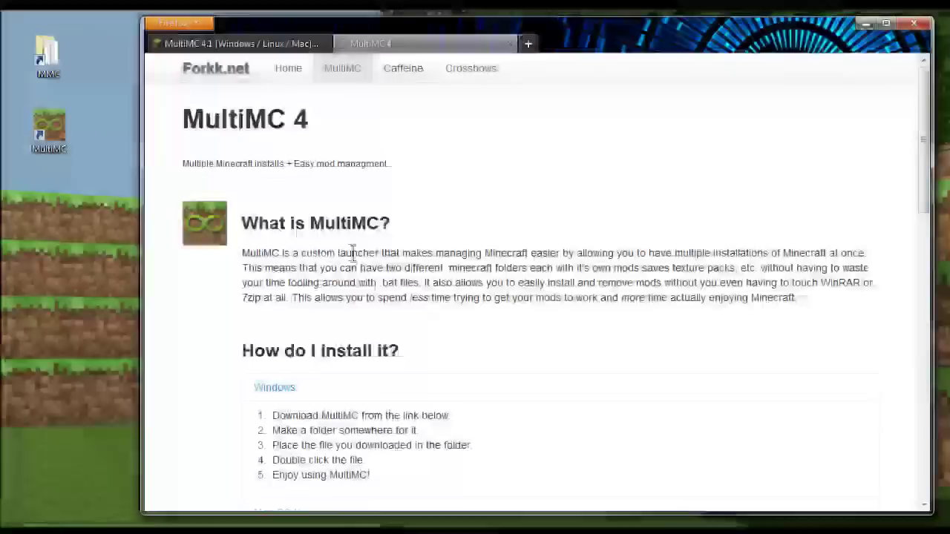
scroll(352, 252, down, 9)
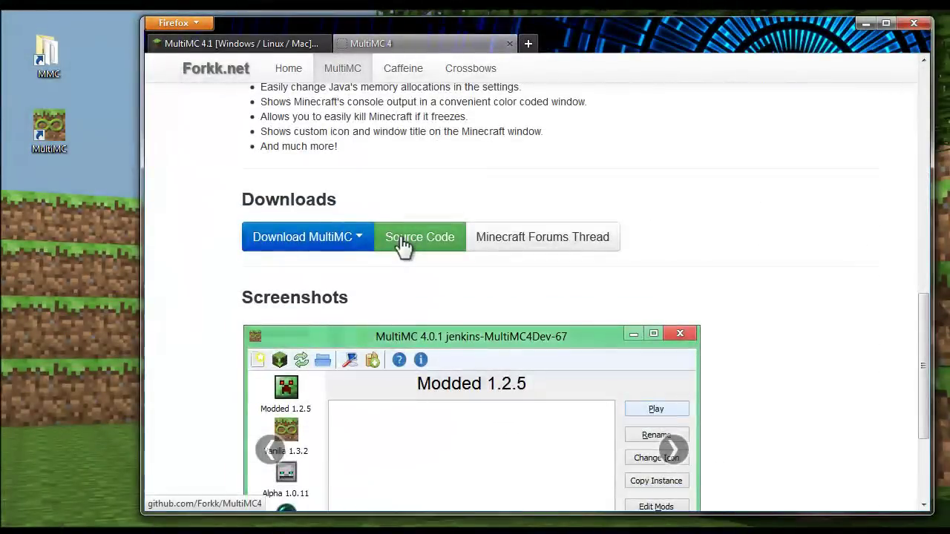
scroll(401, 239, down, 4)
scroll(399, 238, up, 8)
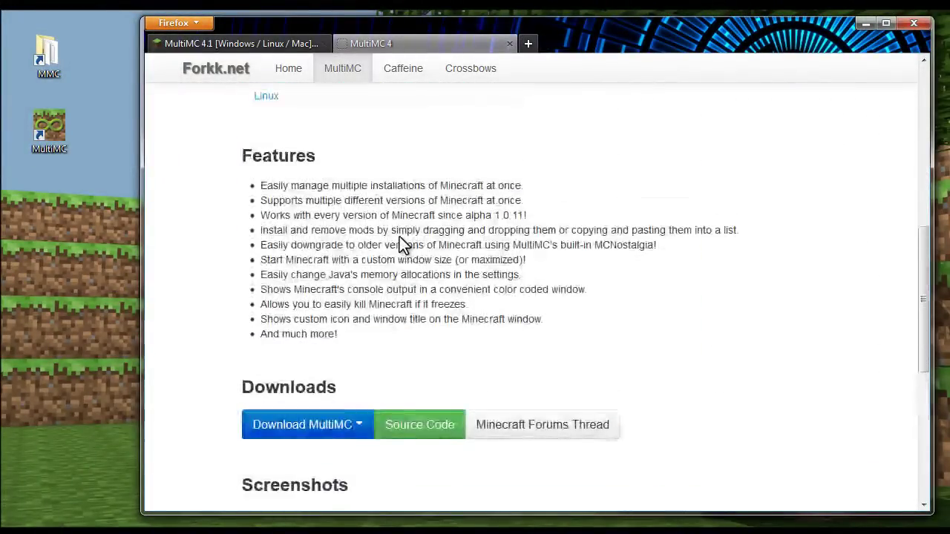
scroll(399, 237, down, 3)
scroll(399, 236, up, 2)
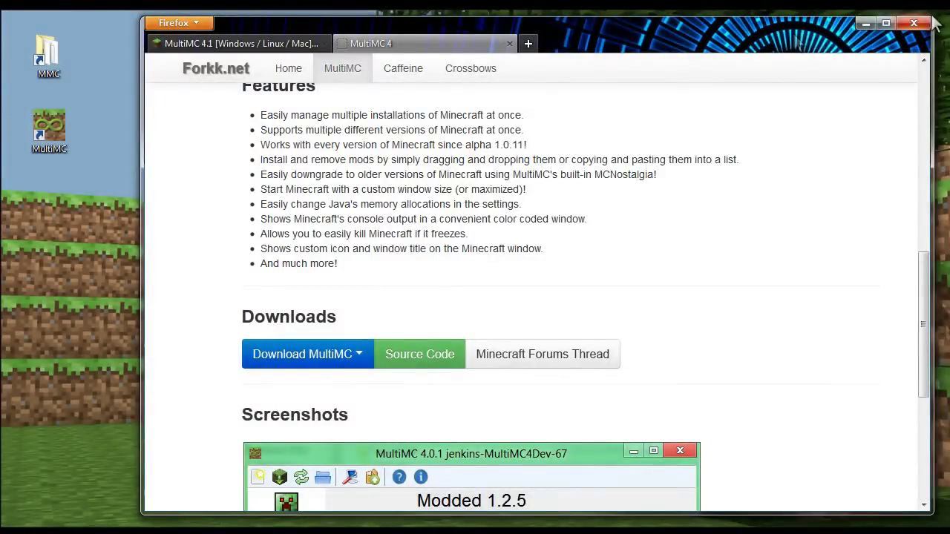
click(865, 23)
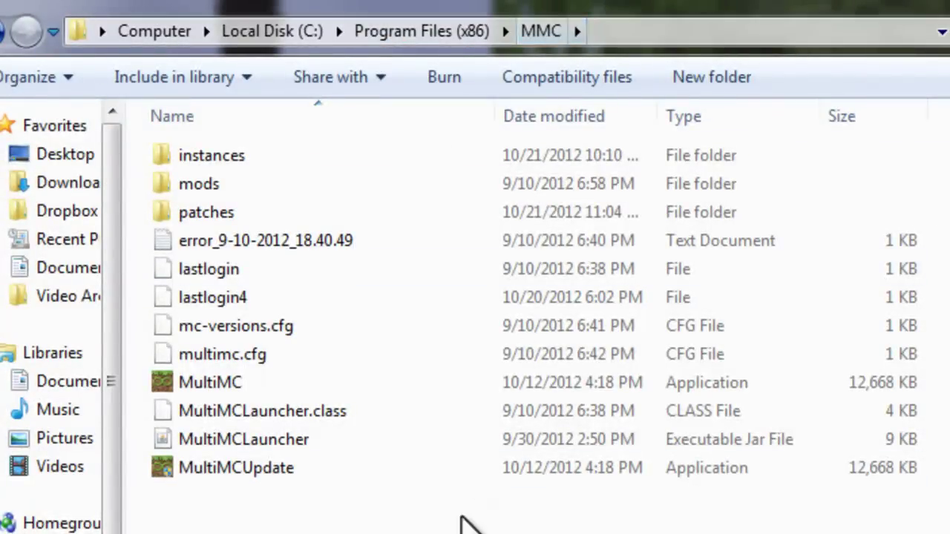
Step: Locate the MultiMC application in the MMC folder and launch MultiMC from its desktop shortcut
click(255, 384)
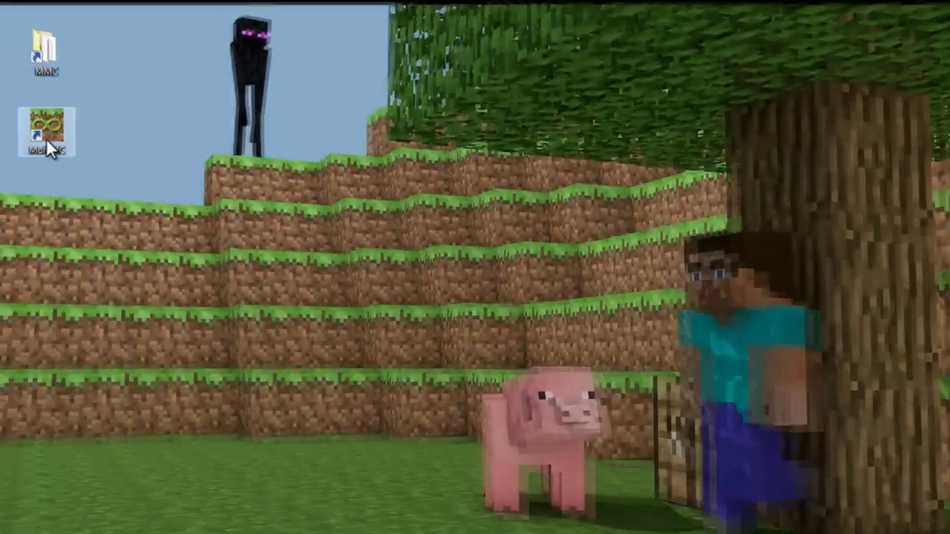
double_click(46, 138)
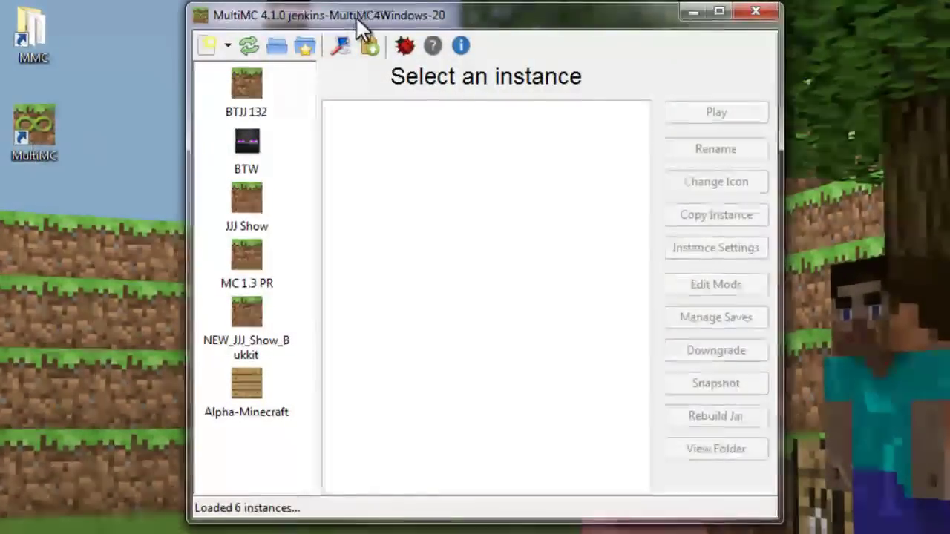
drag(355, 16, 427, 17)
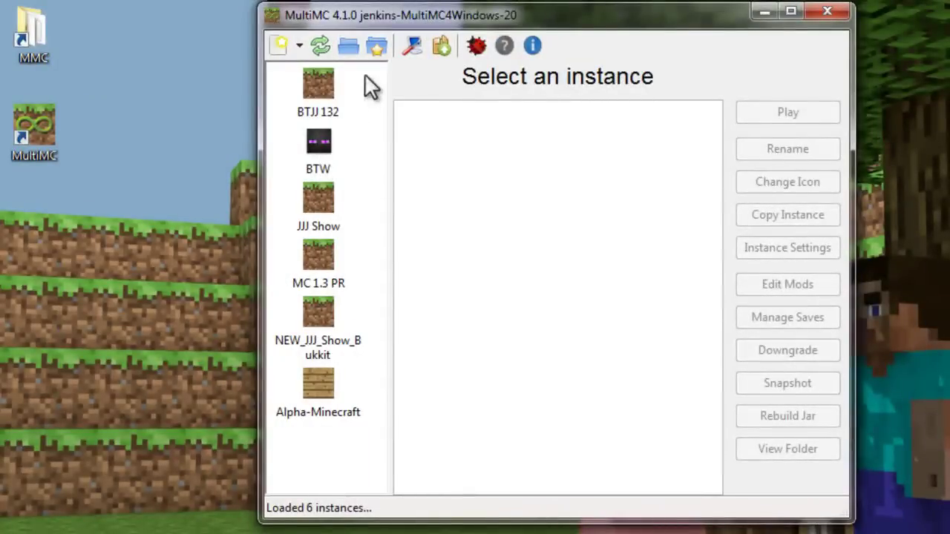
Step: Check the Minecraft version and notes of the existing BTJJ 132 instance
click(318, 390)
click(321, 82)
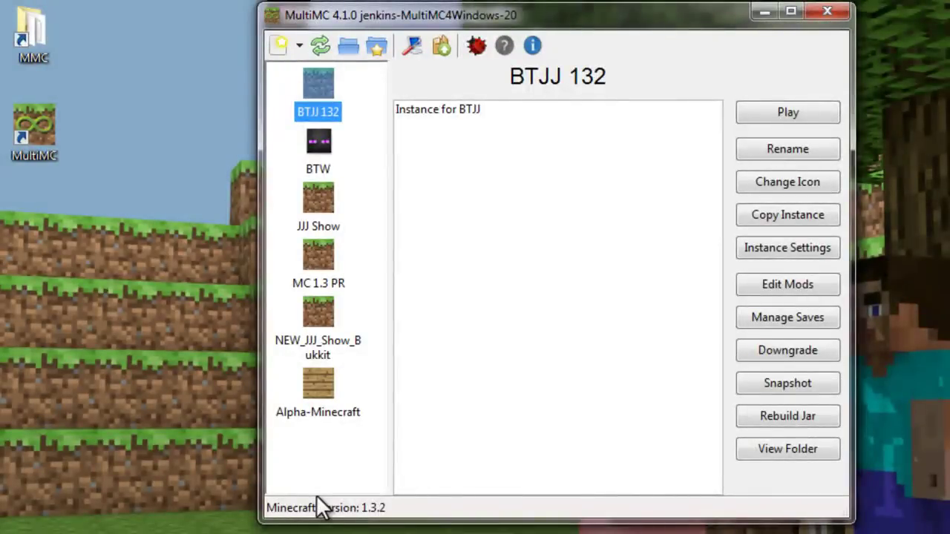
click(319, 454)
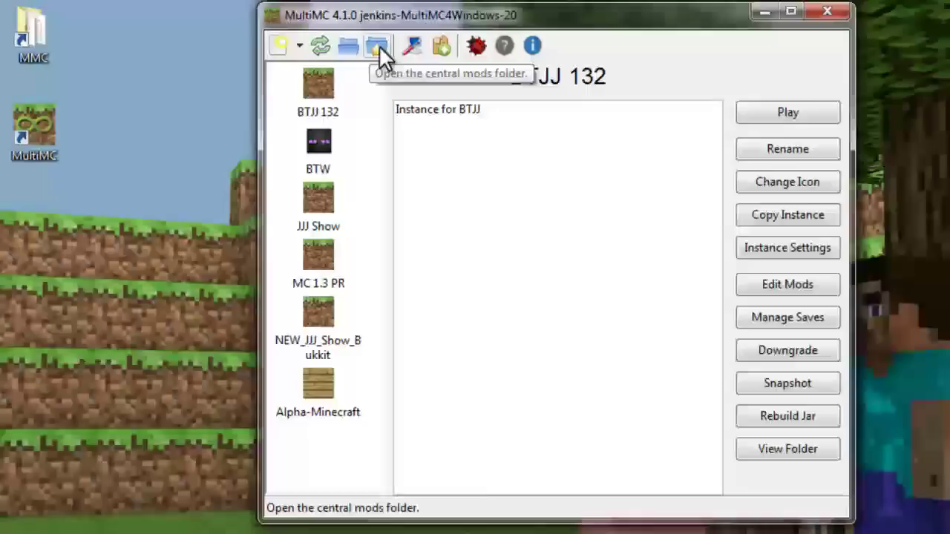
Step: Create a new instance named Test 101 and select it in the instance list
click(276, 46)
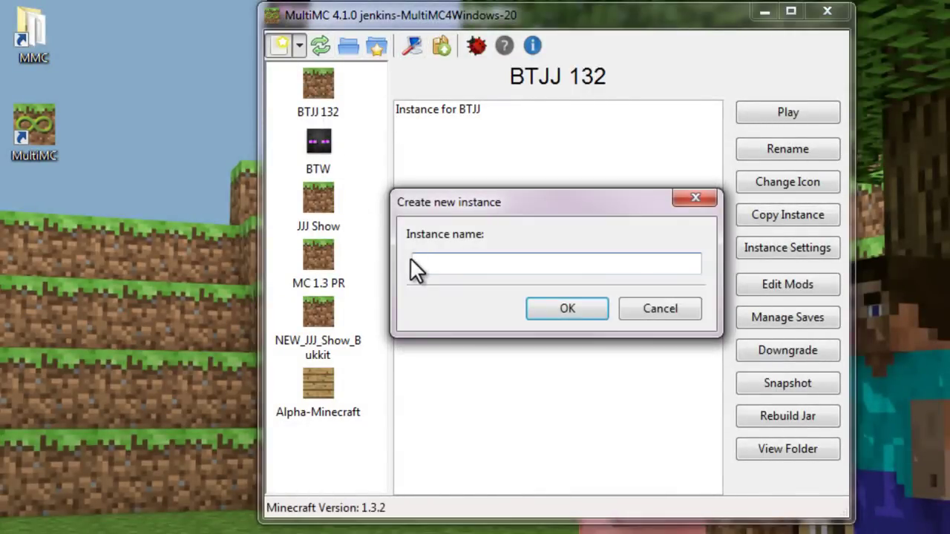
text(Test)
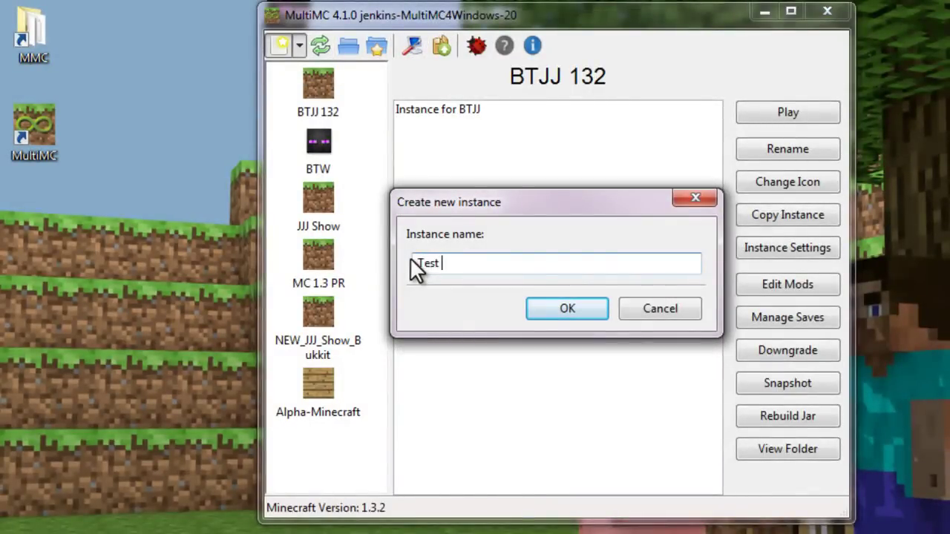
text( 101)
key(Return)
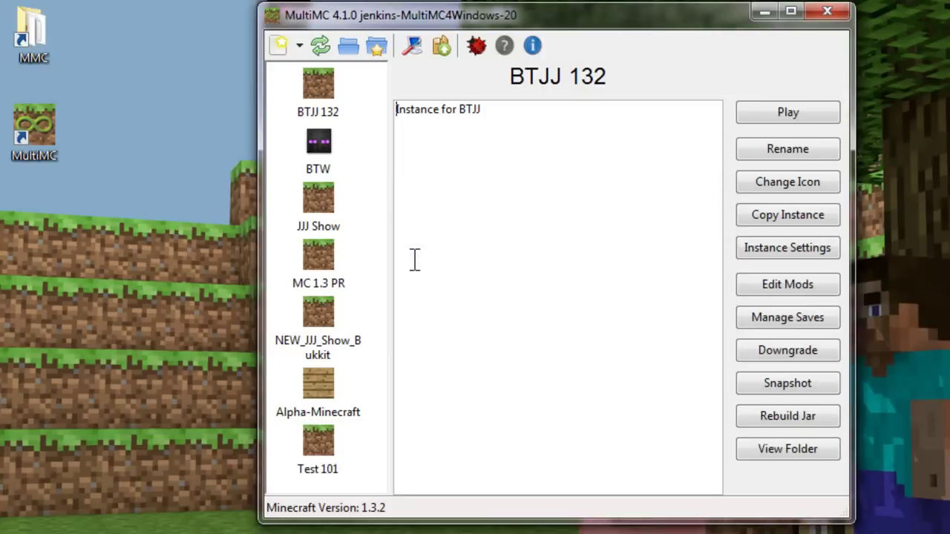
click(332, 397)
click(336, 428)
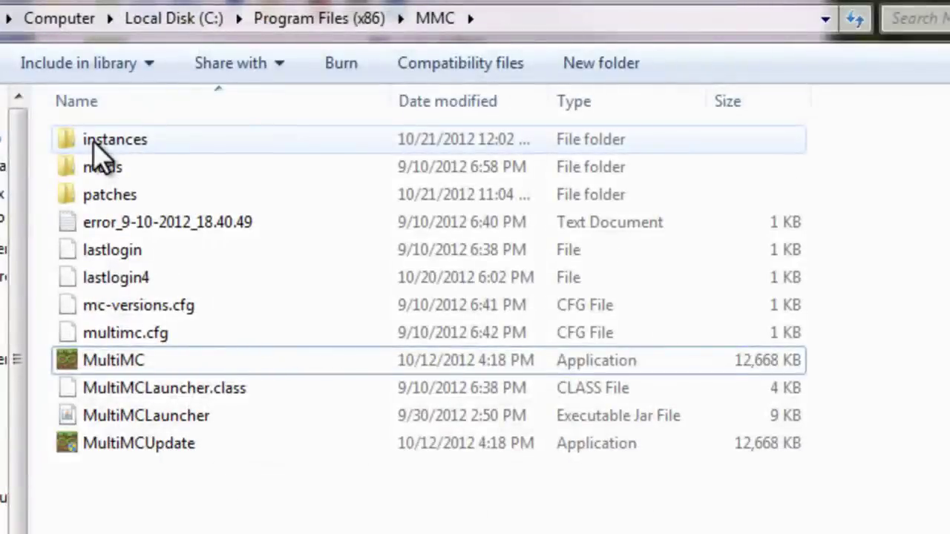
Step: Inspect the contents of the Test 101 folder inside MMC's instances folder and minimize the folder window
double_click(93, 139)
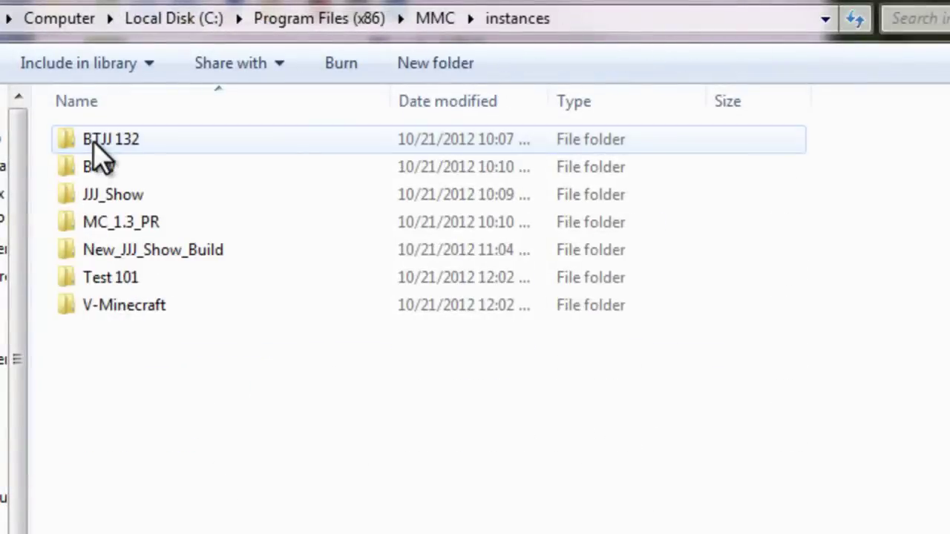
click(121, 287)
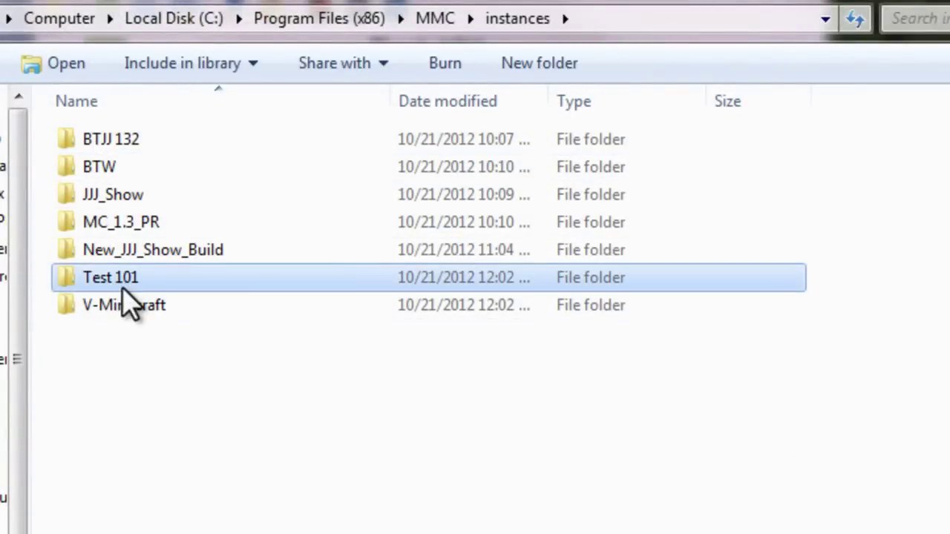
double_click(123, 286)
key(alt+Left)
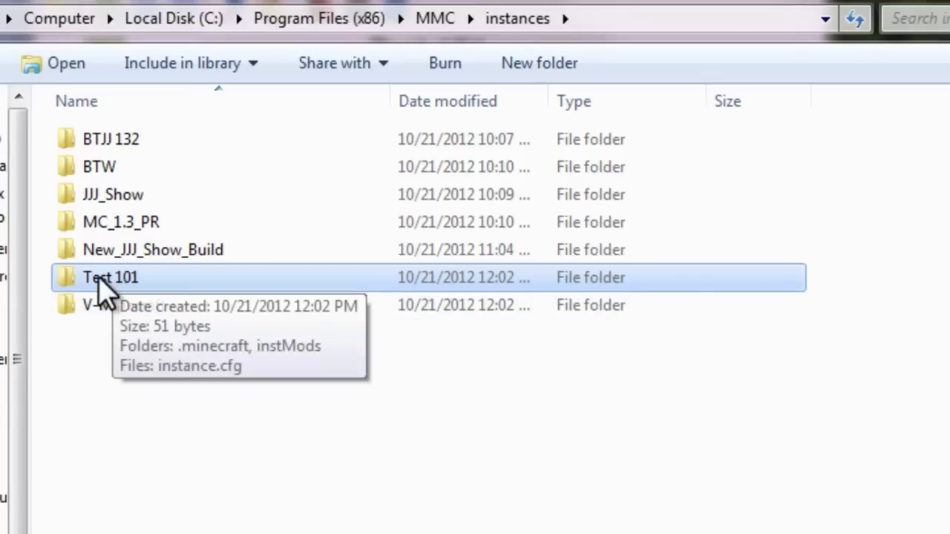
double_click(105, 287)
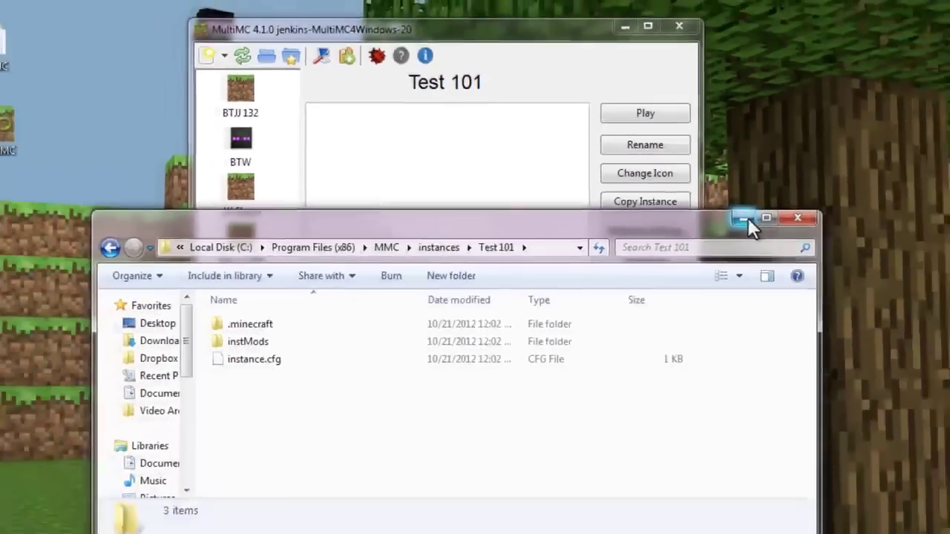
click(744, 218)
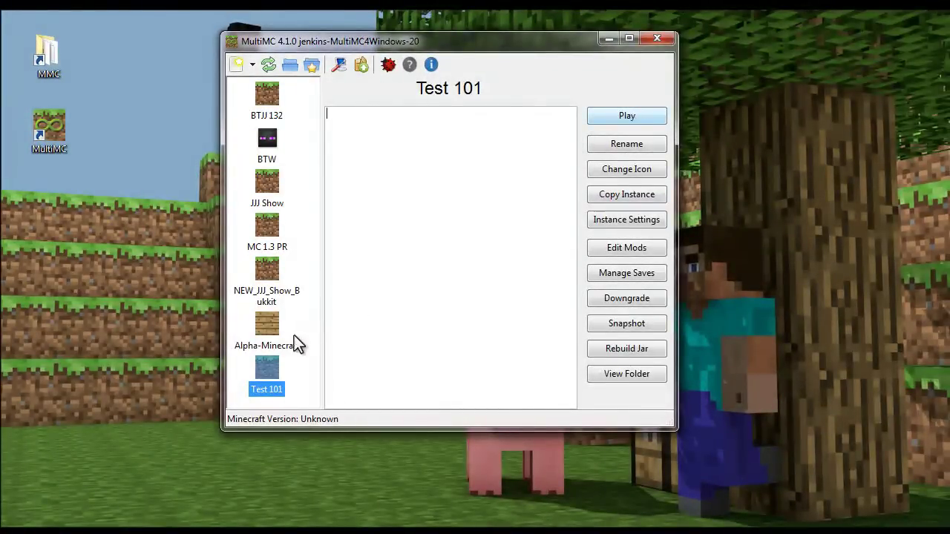
Step: Launch the Test 101 instance with the remembered login and quit Minecraft from its title screen
click(274, 387)
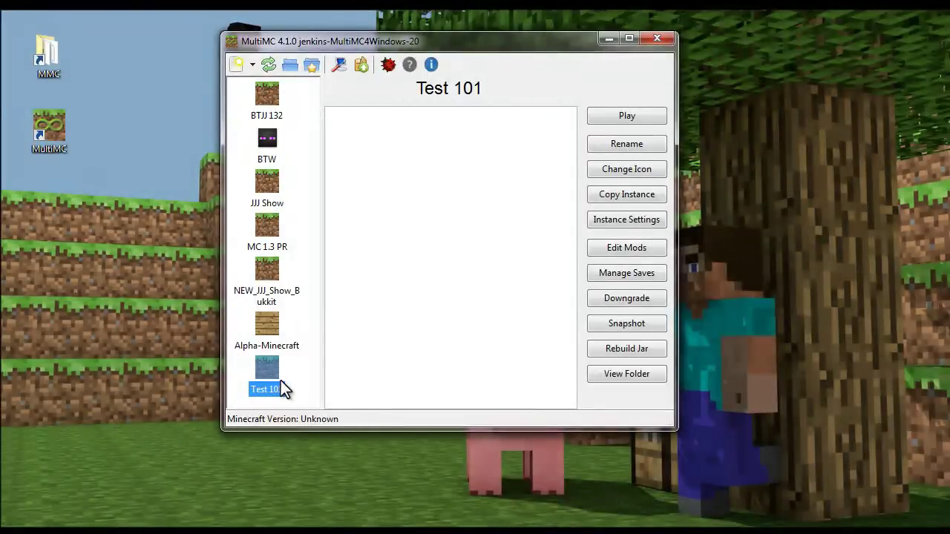
click(616, 119)
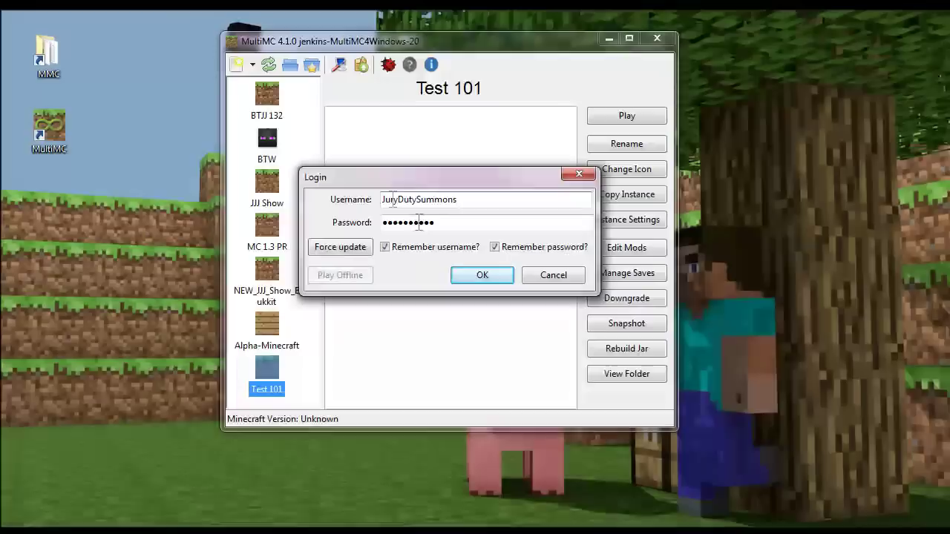
click(483, 277)
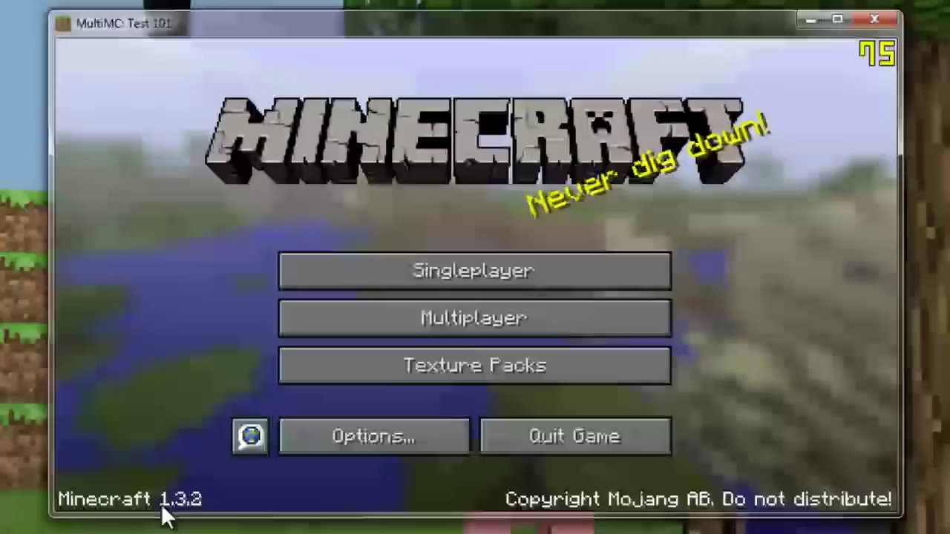
click(554, 439)
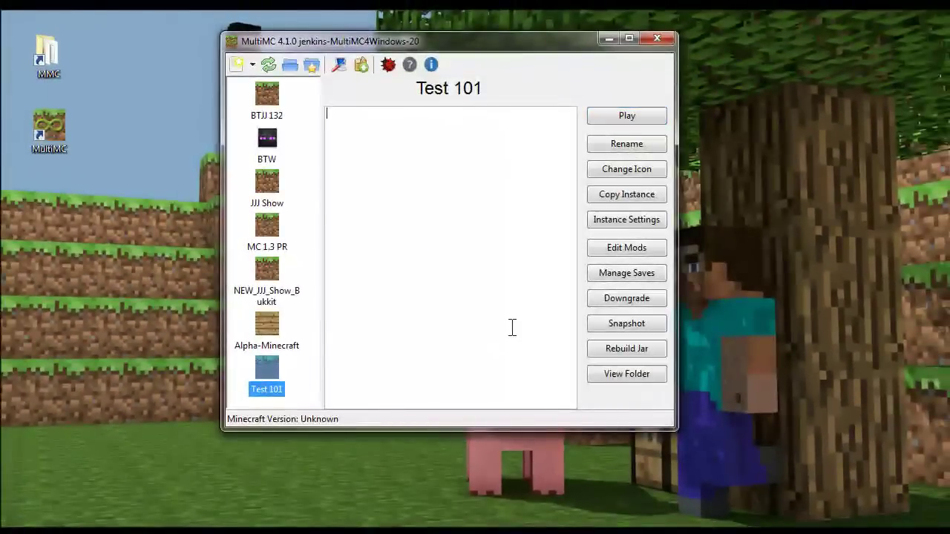
Step: Compare the Minecraft versions of the Alpha-Minecraft and Test 101 instances, ending with Test 101 selected
click(272, 333)
click(275, 395)
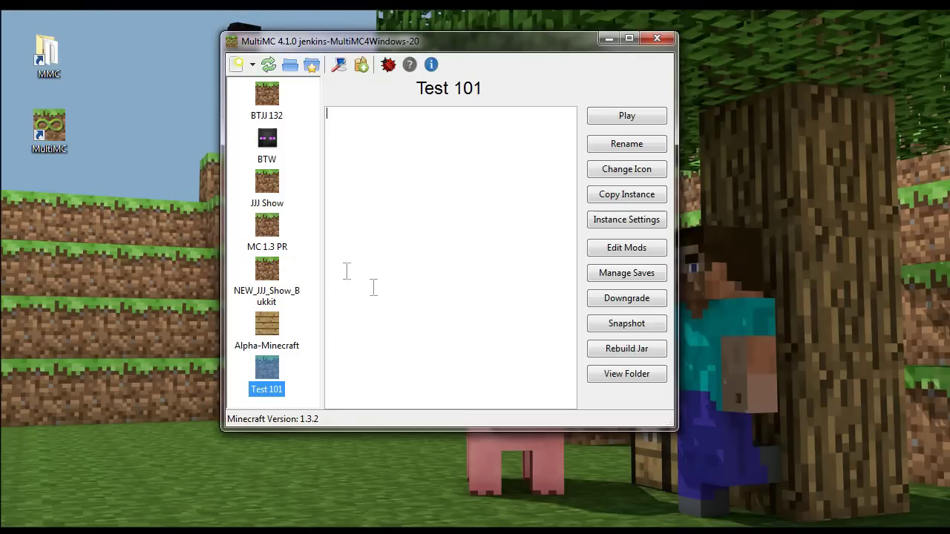
click(269, 343)
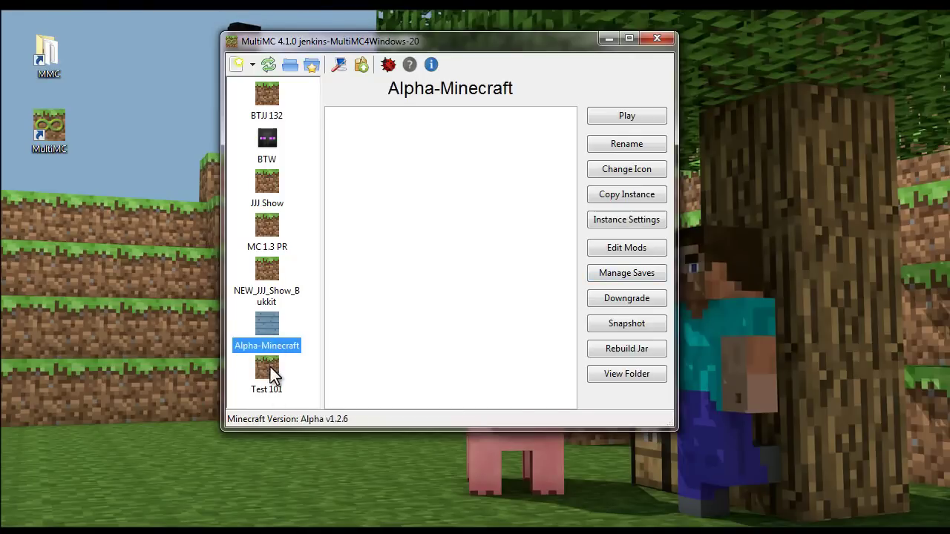
click(271, 374)
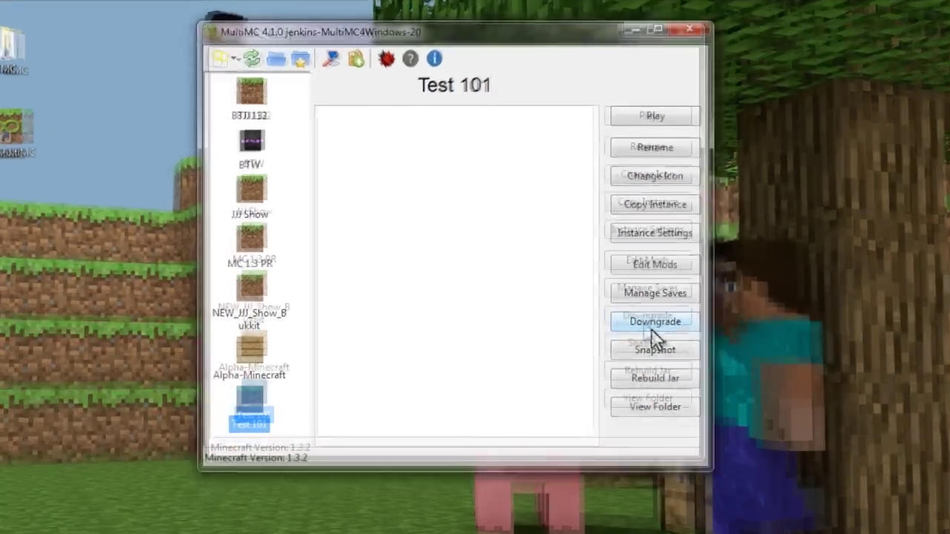
Step: Downgrade the Test 101 instance to Minecraft version 1.2.5
click(652, 323)
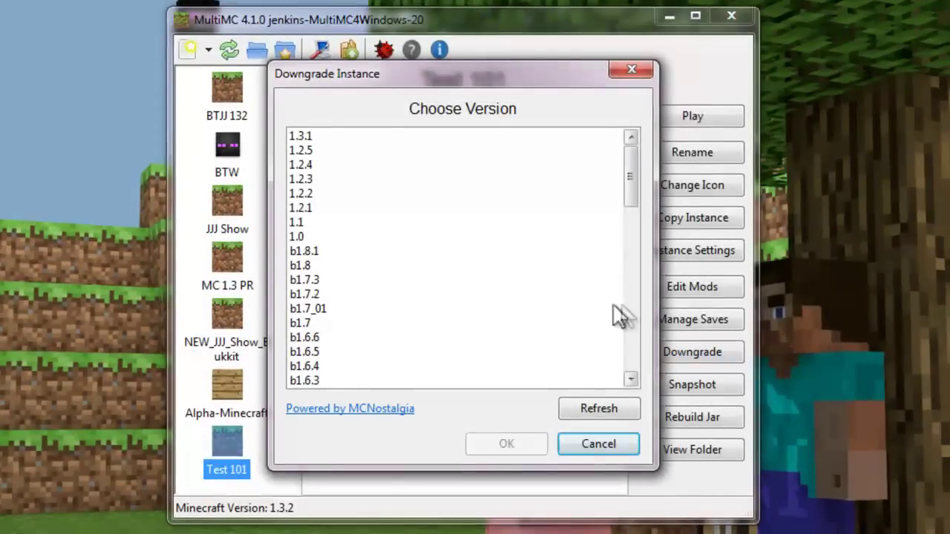
click(546, 265)
scroll(541, 254, down, 15)
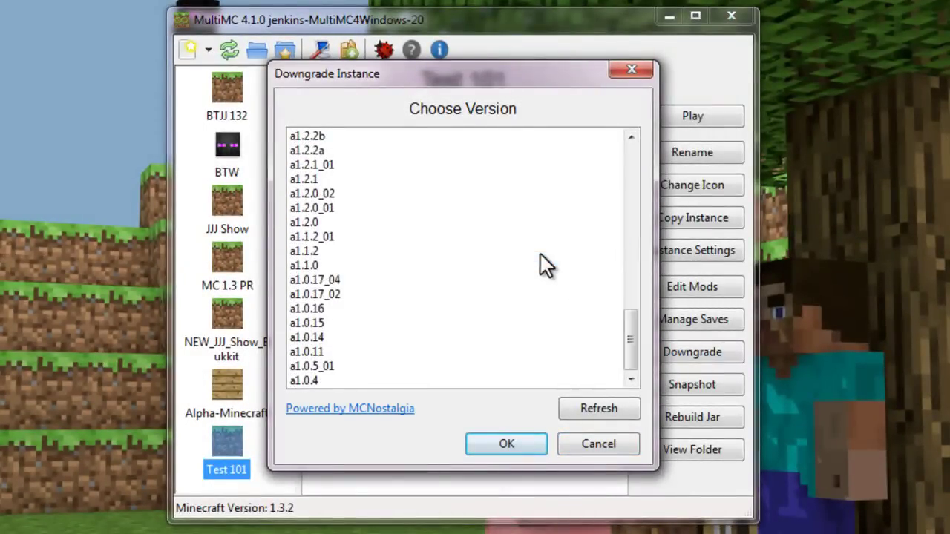
scroll(540, 254, up, 15)
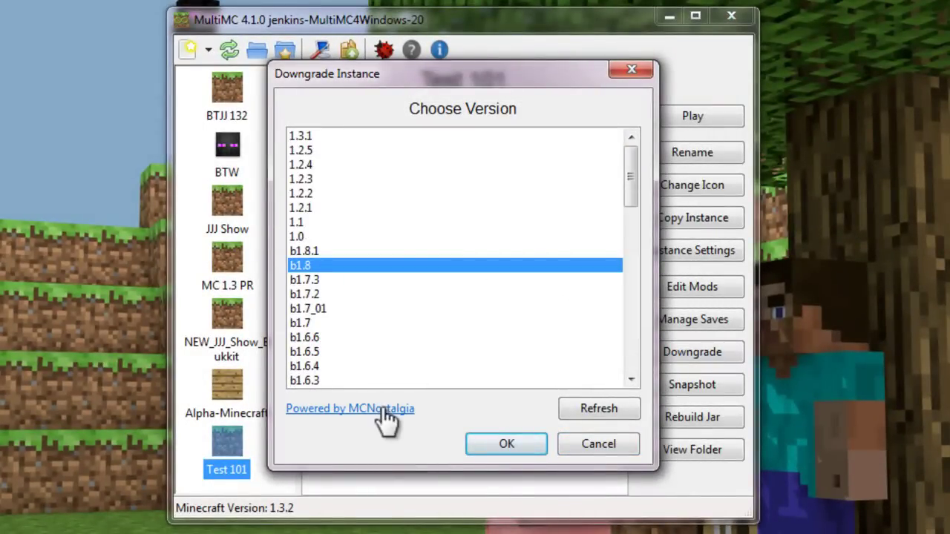
click(371, 233)
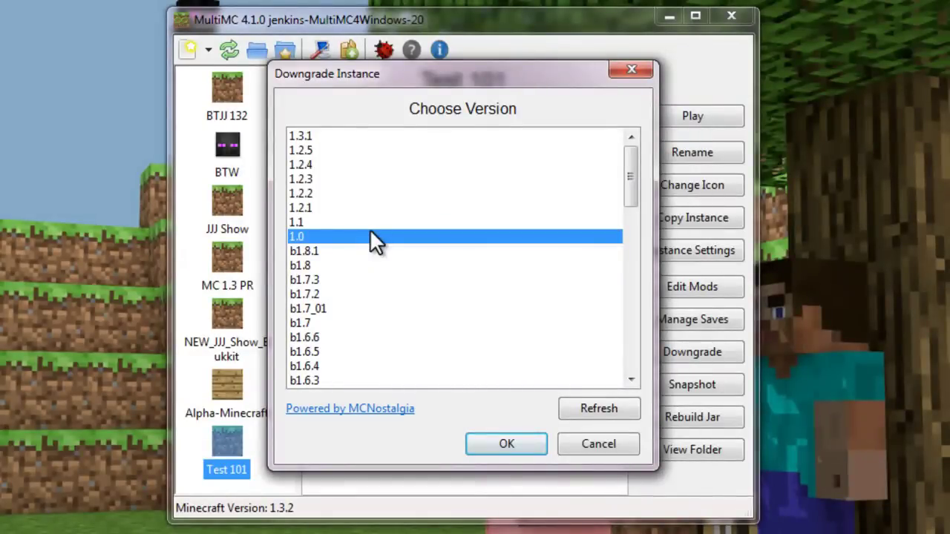
click(341, 152)
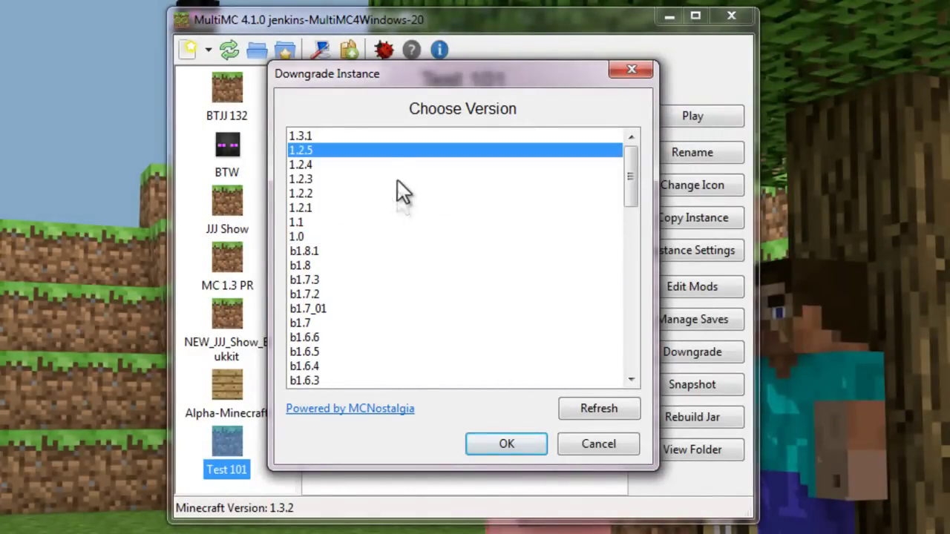
click(500, 449)
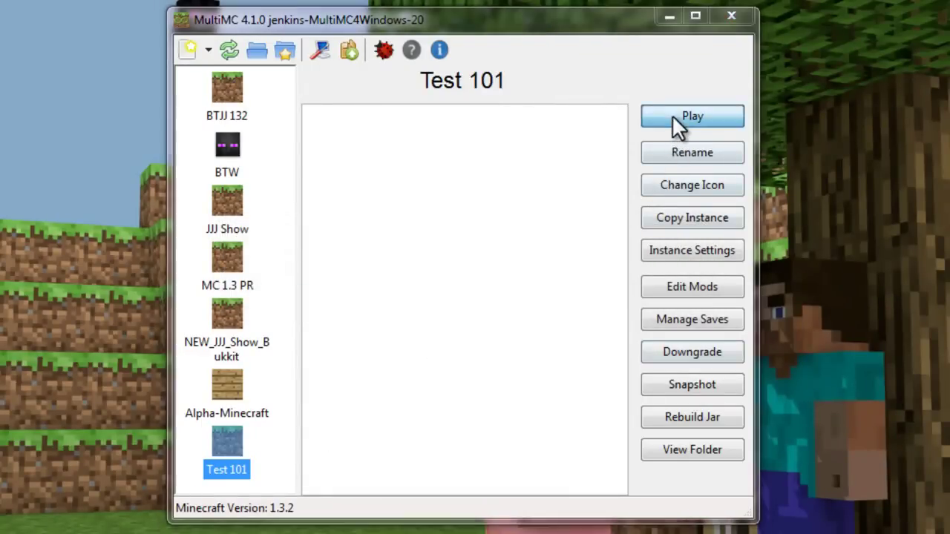
Step: Launch Test 101 to check the Minecraft version on its title screen, and quit the game
click(672, 116)
click(496, 326)
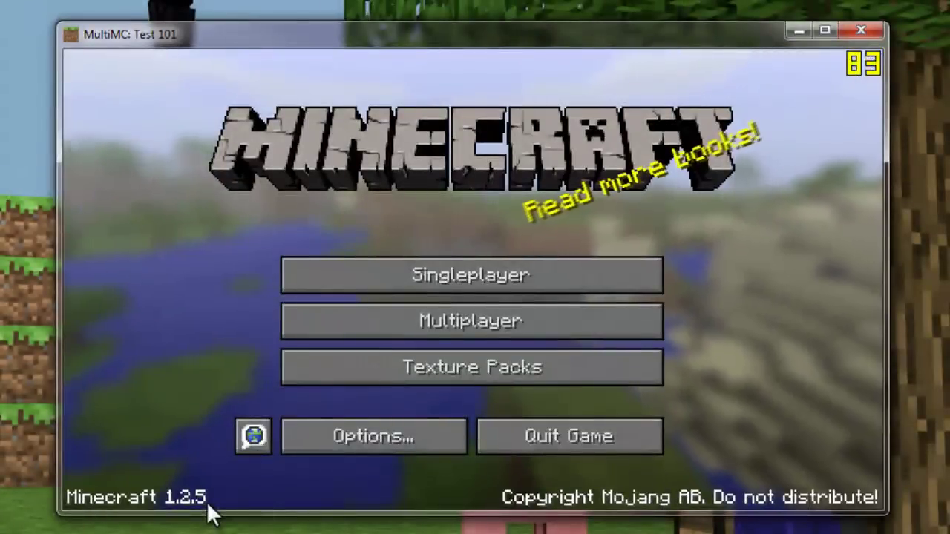
click(497, 436)
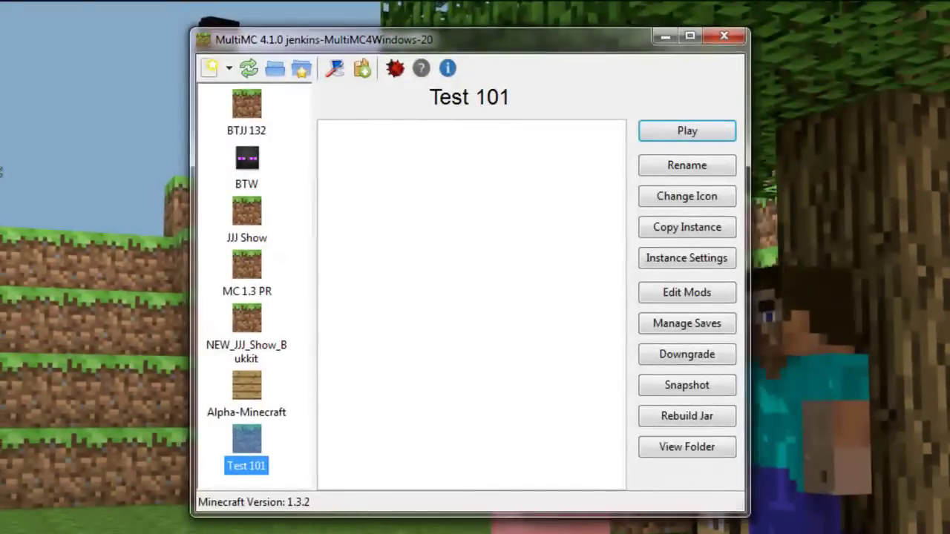
Step: Compare the notes and Minecraft versions of the BTJJ 132 and BTW instances
click(512, 344)
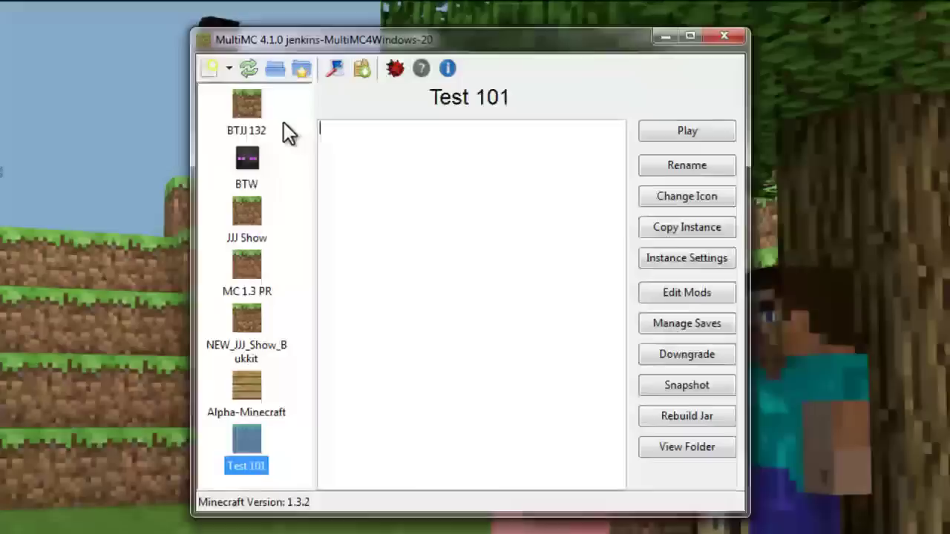
click(256, 123)
click(282, 162)
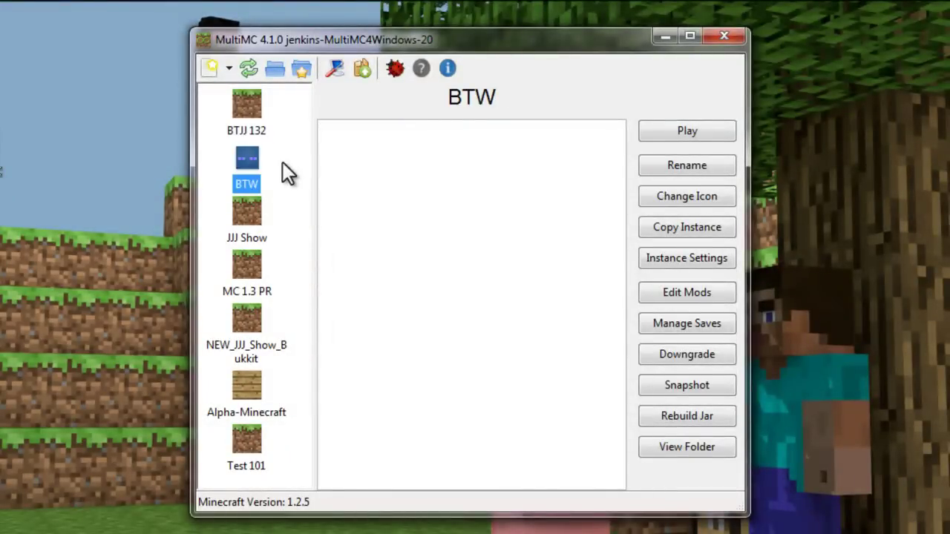
click(256, 120)
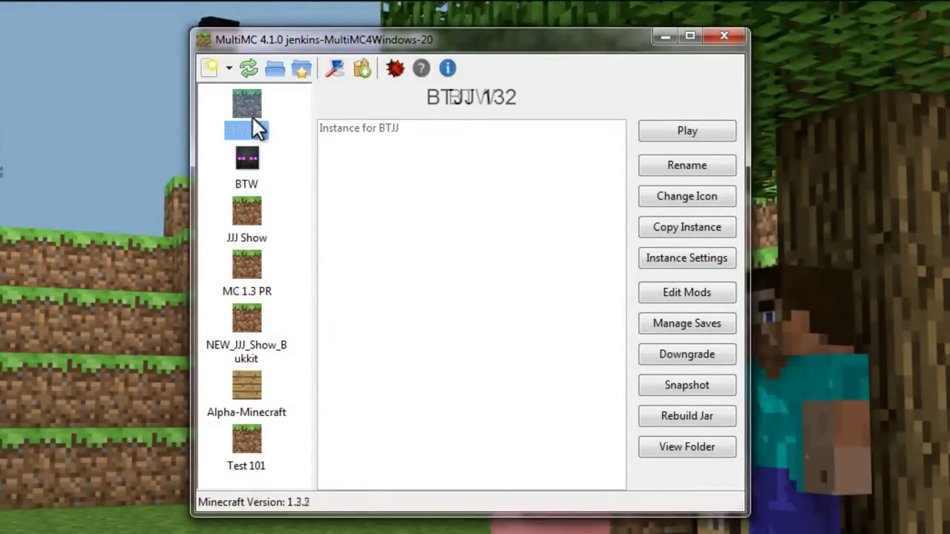
click(251, 159)
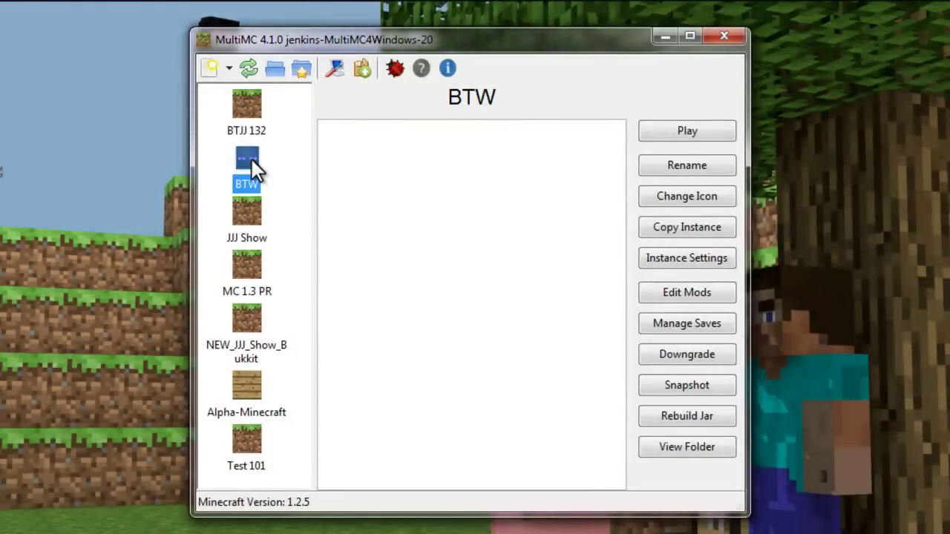
Step: Refresh the instance list and look through the BTJJ 132 and JJJ Show instances
click(252, 72)
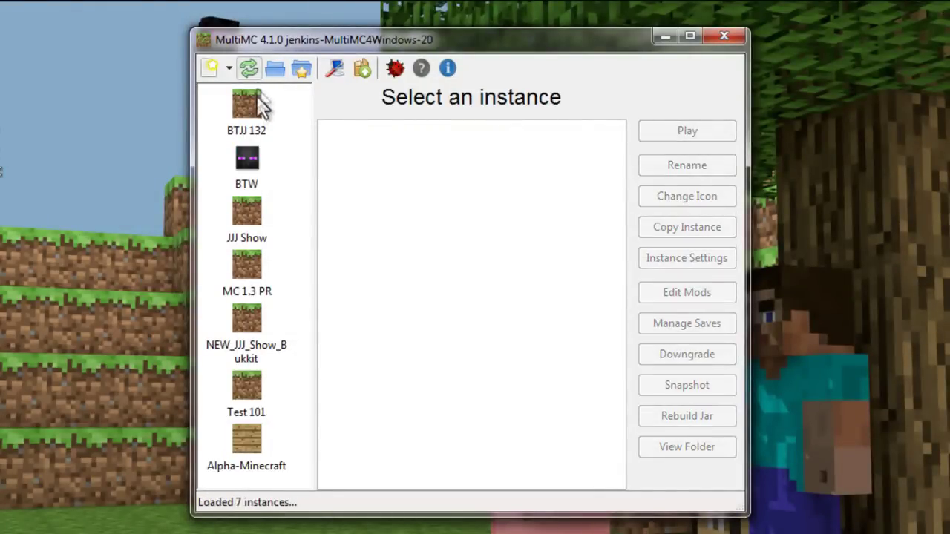
click(256, 103)
click(388, 206)
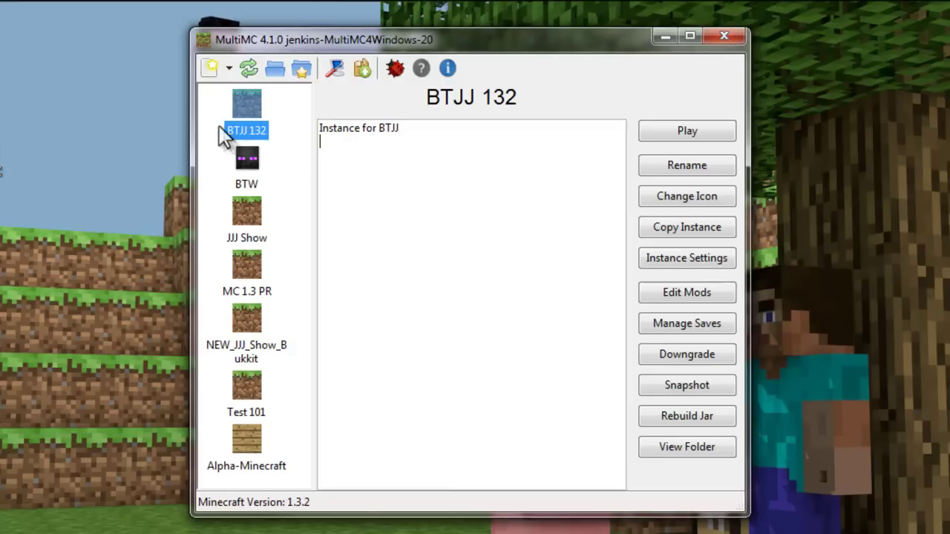
click(249, 236)
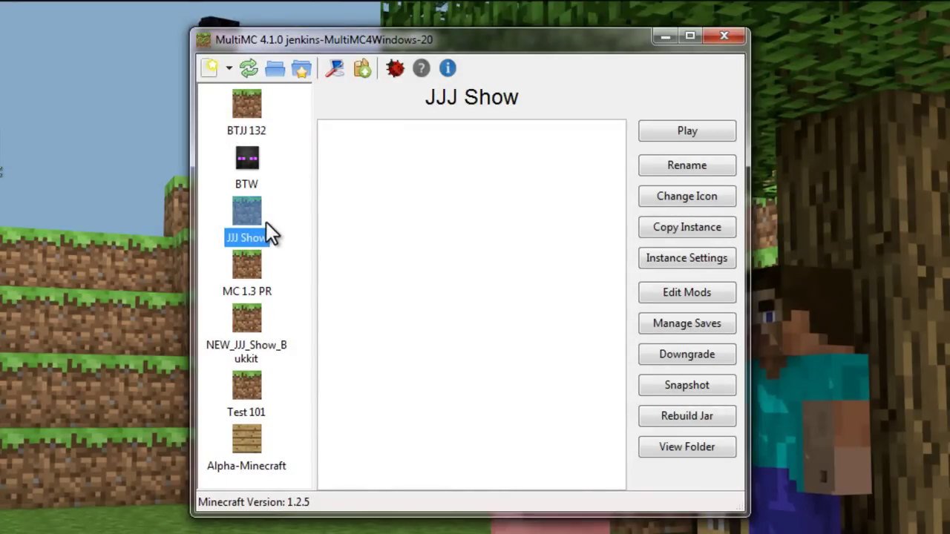
click(256, 301)
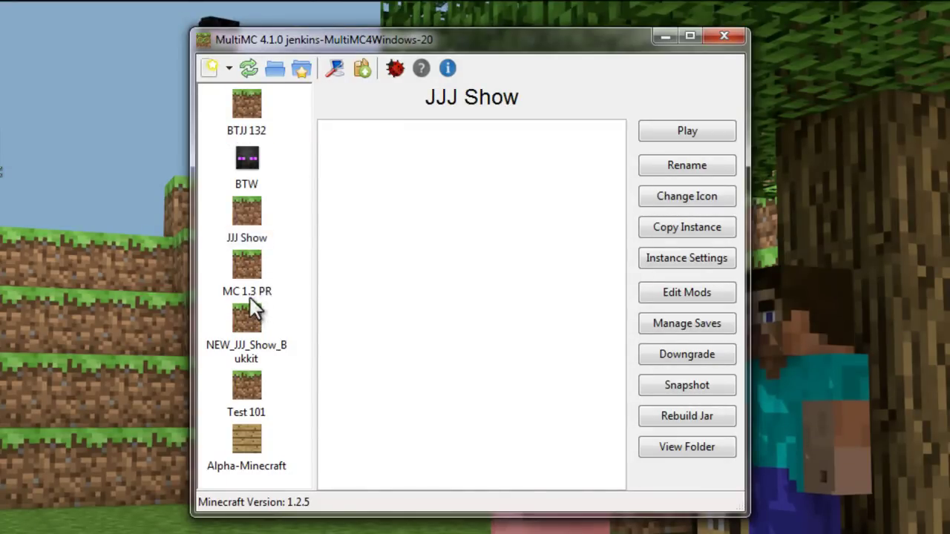
Step: Open the mod editor for the BTJJ 132 instance, dismiss the error message and reposition the editor window
click(247, 111)
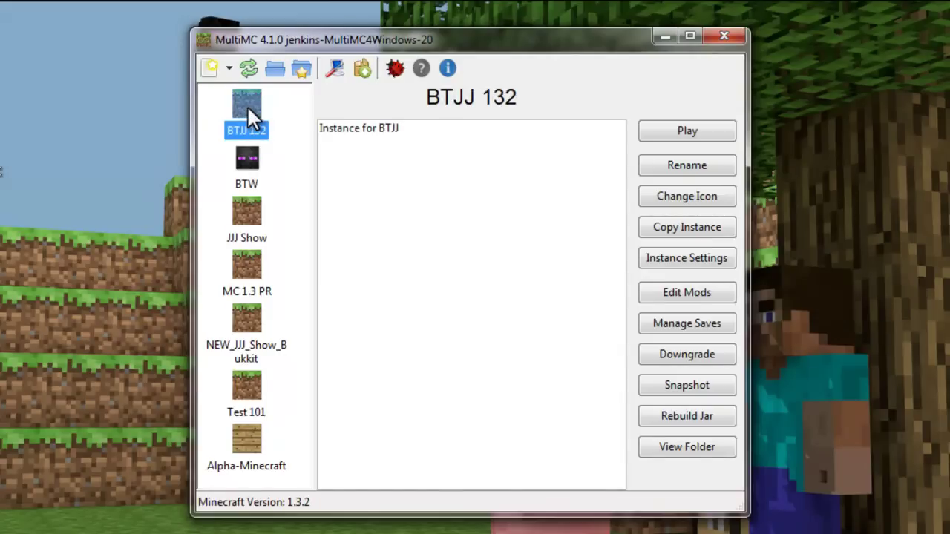
click(431, 226)
click(675, 294)
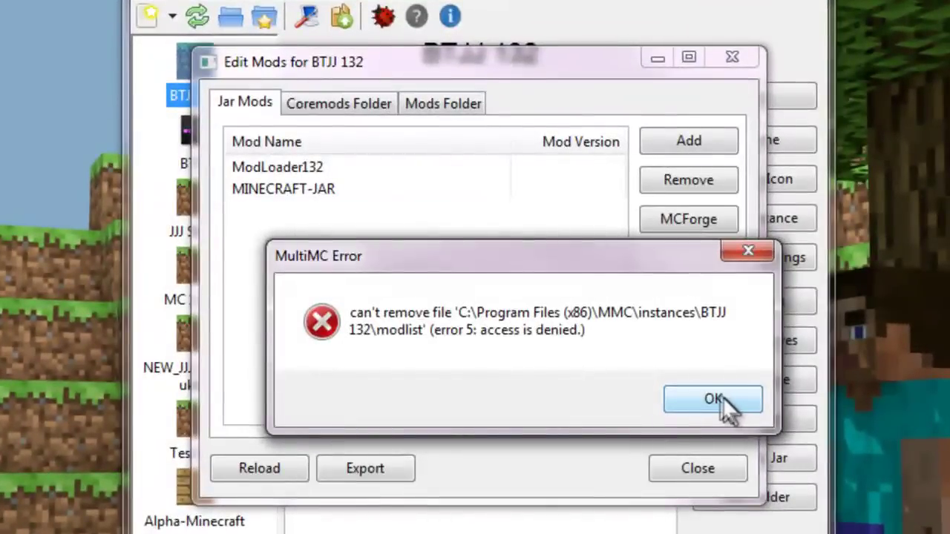
click(705, 393)
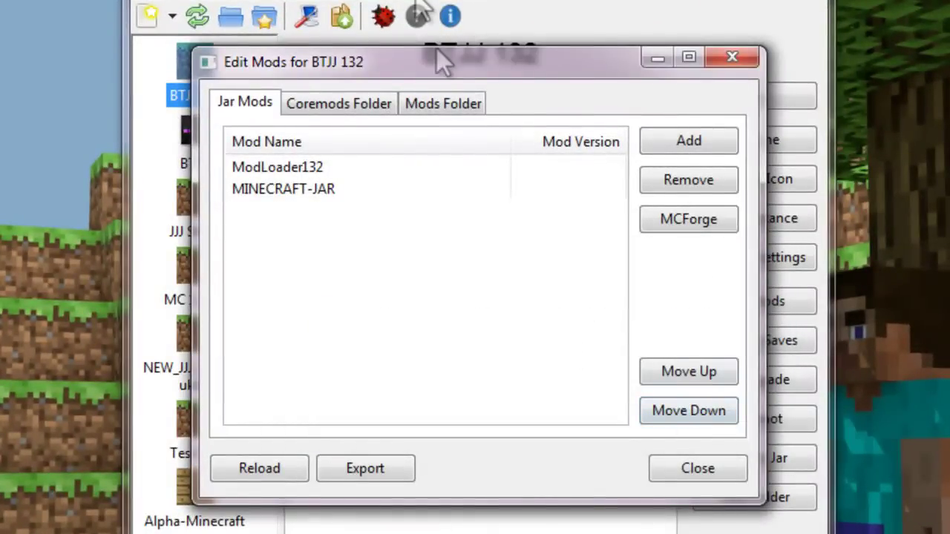
drag(365, 59, 481, 96)
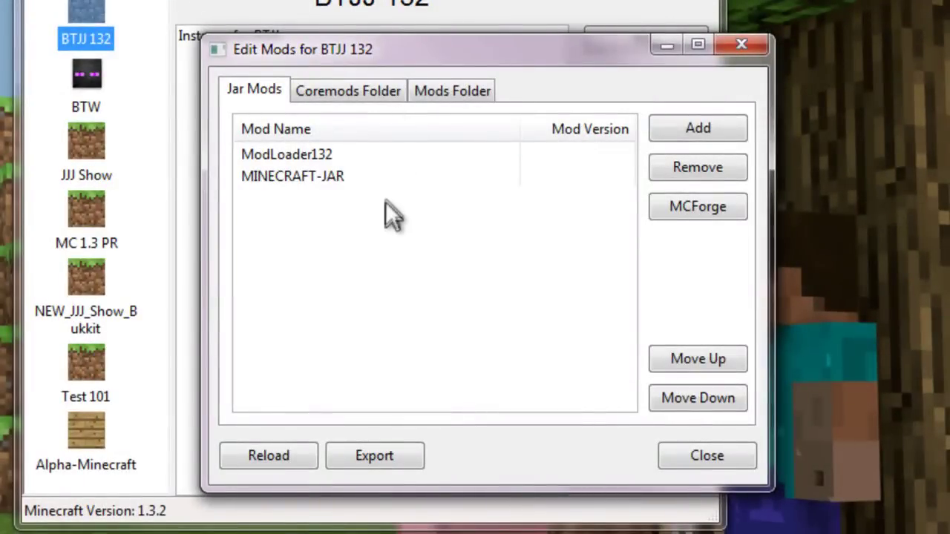
Step: Examine the order of the ModLoader132 and MINECRAFT-JAR entries in BTJJ 132's jar mods and close the editor
click(265, 153)
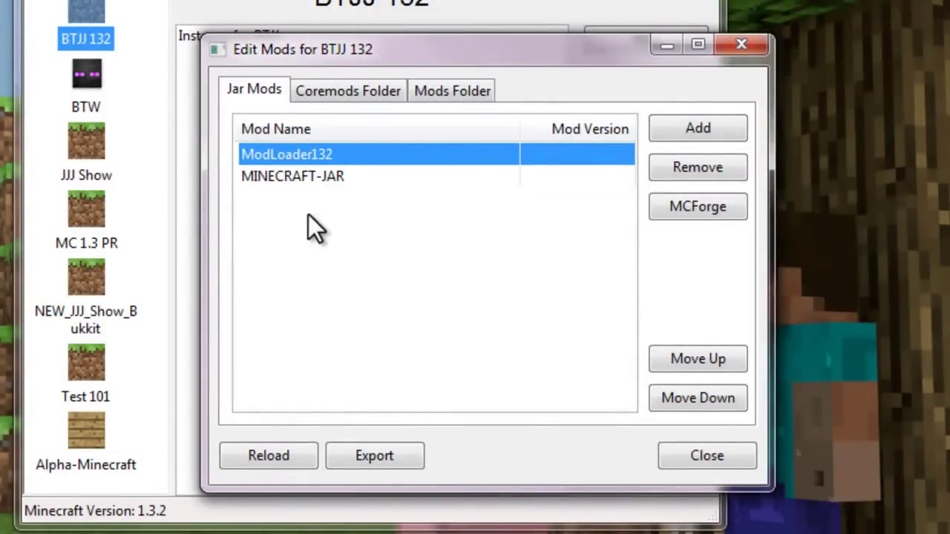
drag(310, 52, 317, 80)
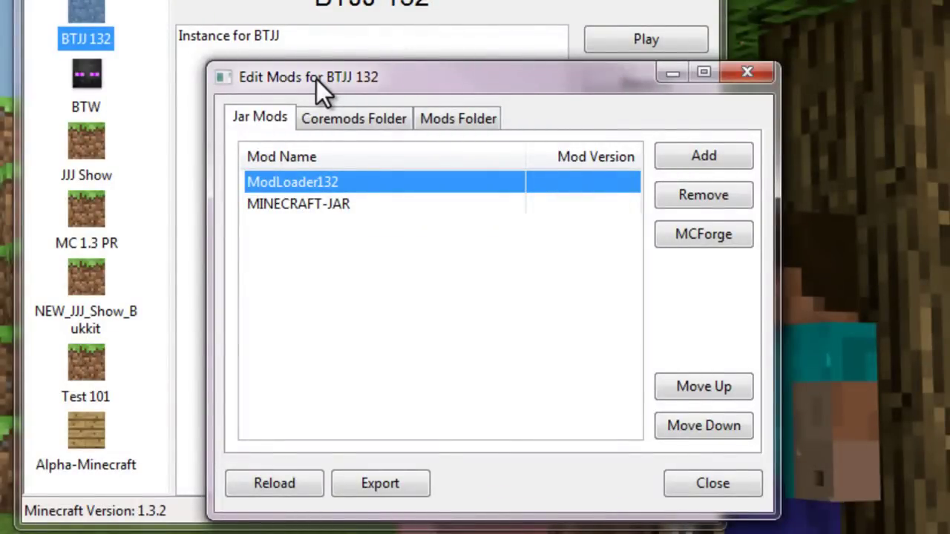
click(276, 208)
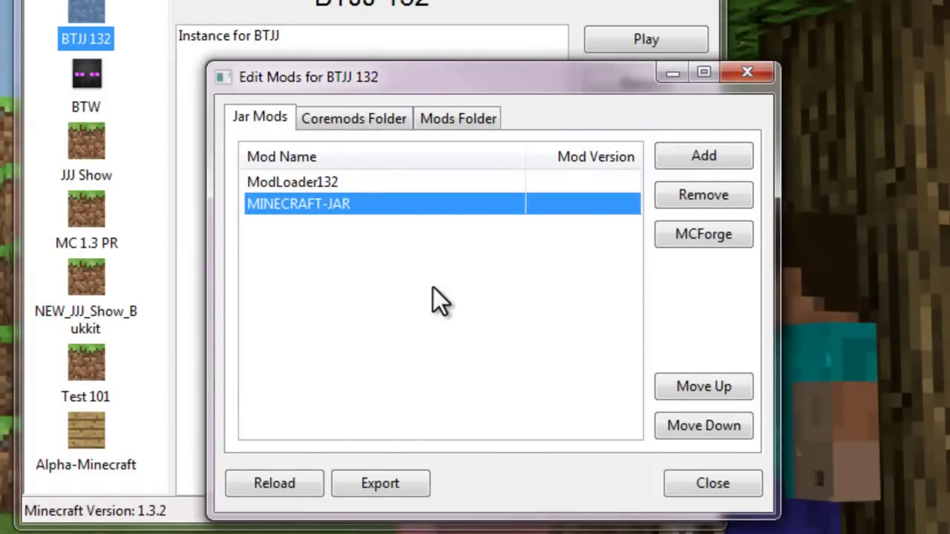
click(319, 188)
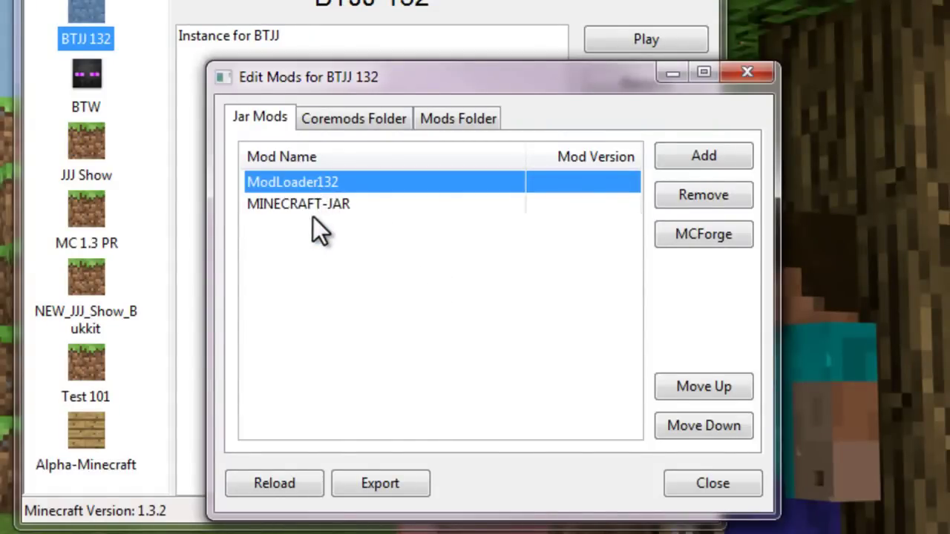
click(313, 212)
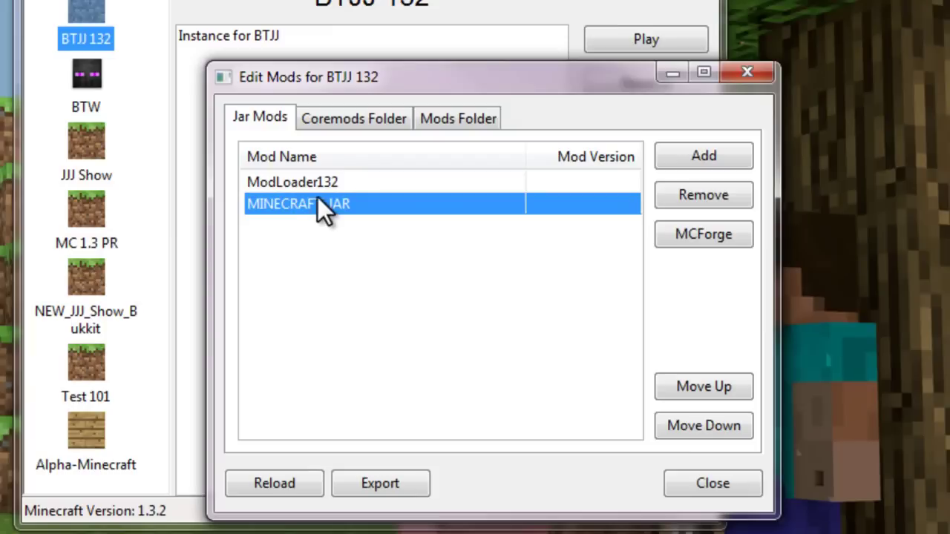
click(353, 270)
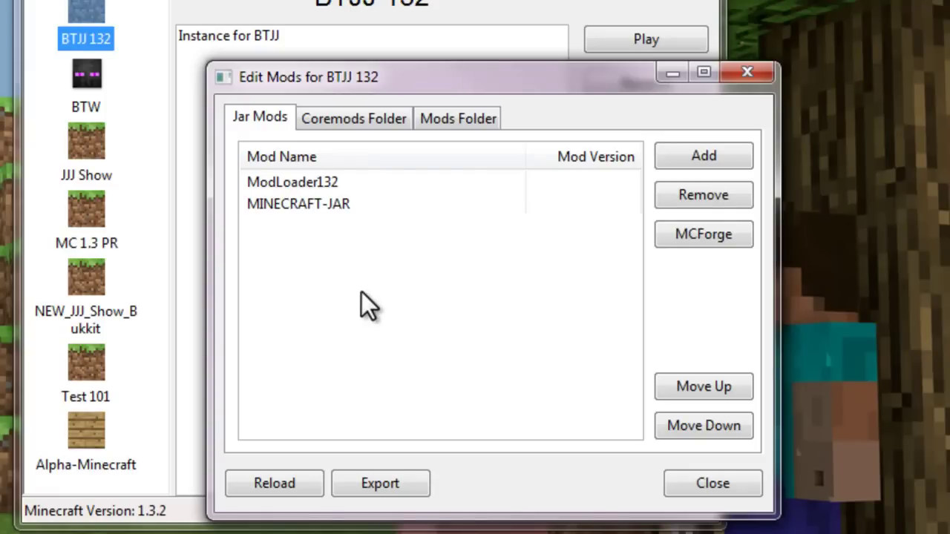
click(328, 185)
click(321, 201)
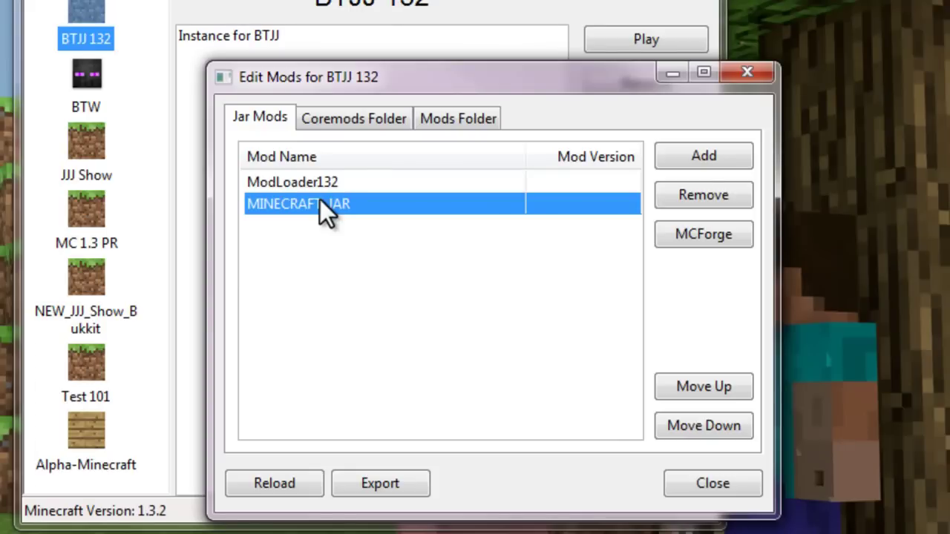
click(705, 486)
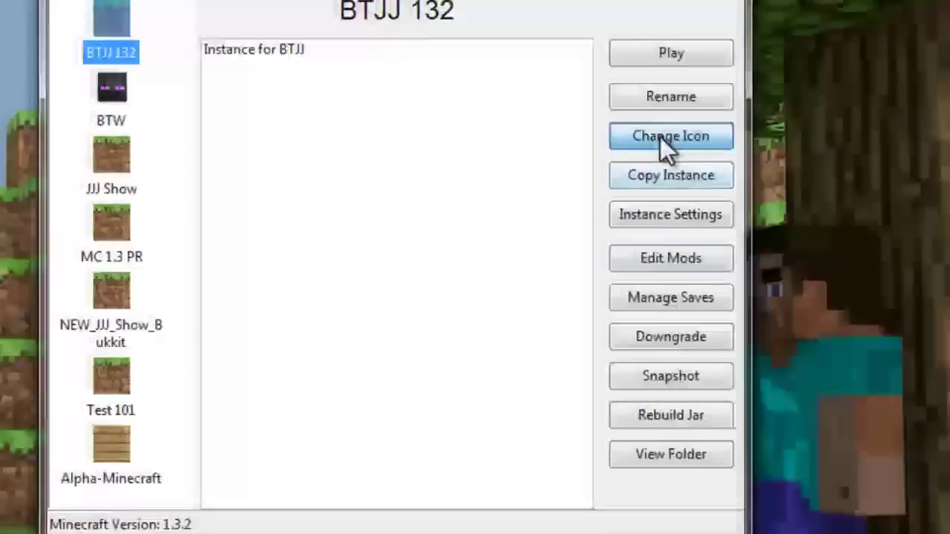
Step: Change the icon of the BTJJ 132 instance to tnt
click(642, 129)
click(396, 241)
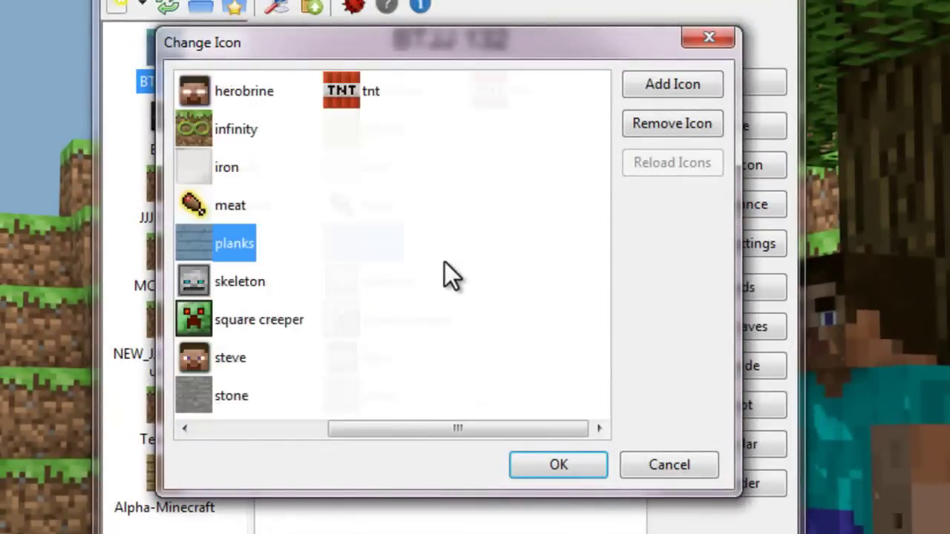
click(503, 99)
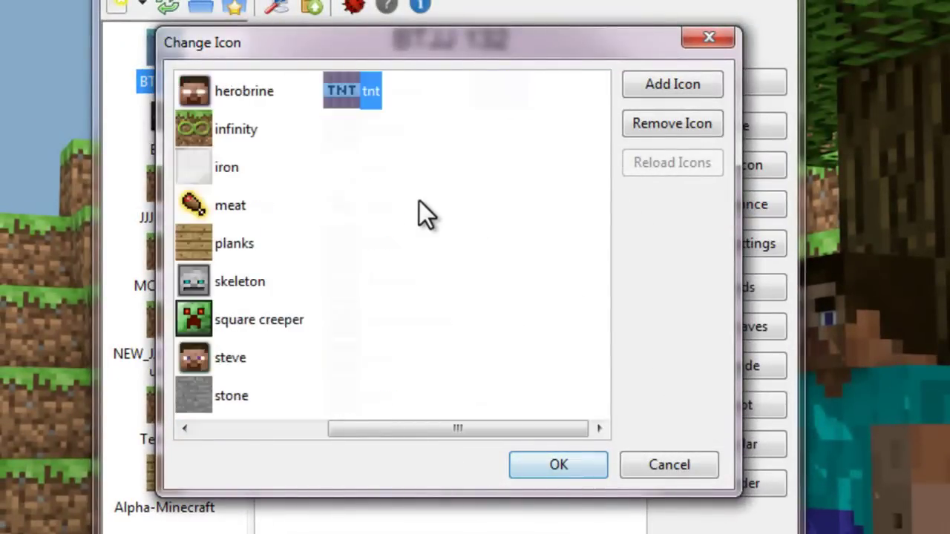
scroll(415, 293, right, 1)
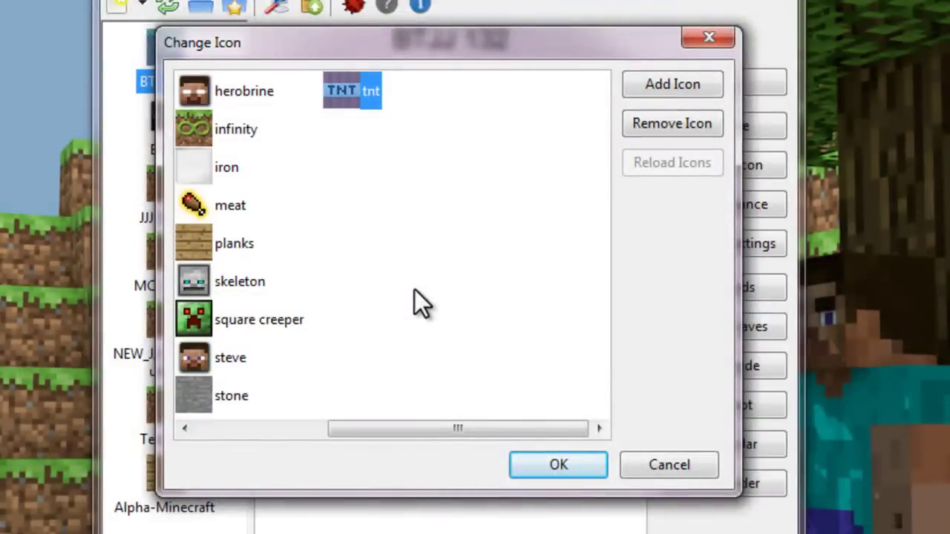
scroll(445, 321, left, 1)
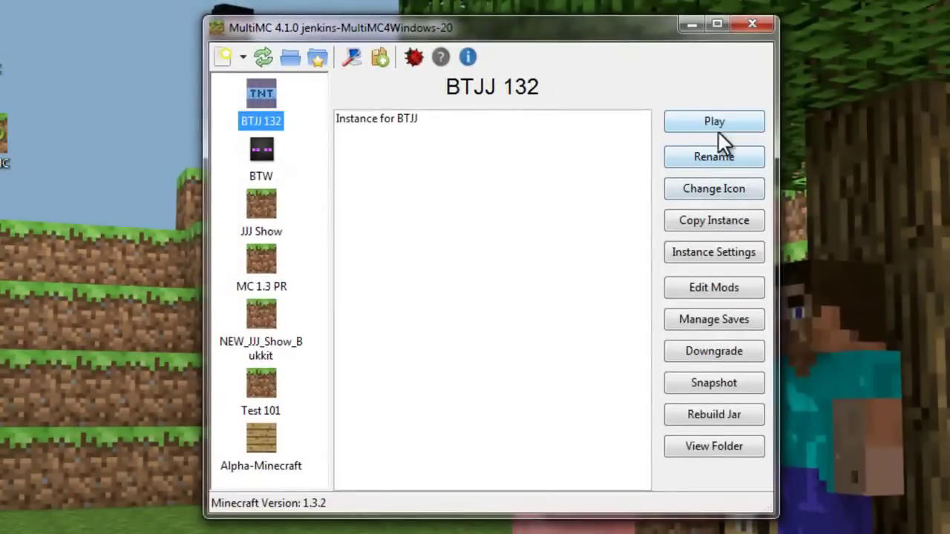
Step: Copy the BTJJ 132 instance under the name wddwqdw
click(711, 221)
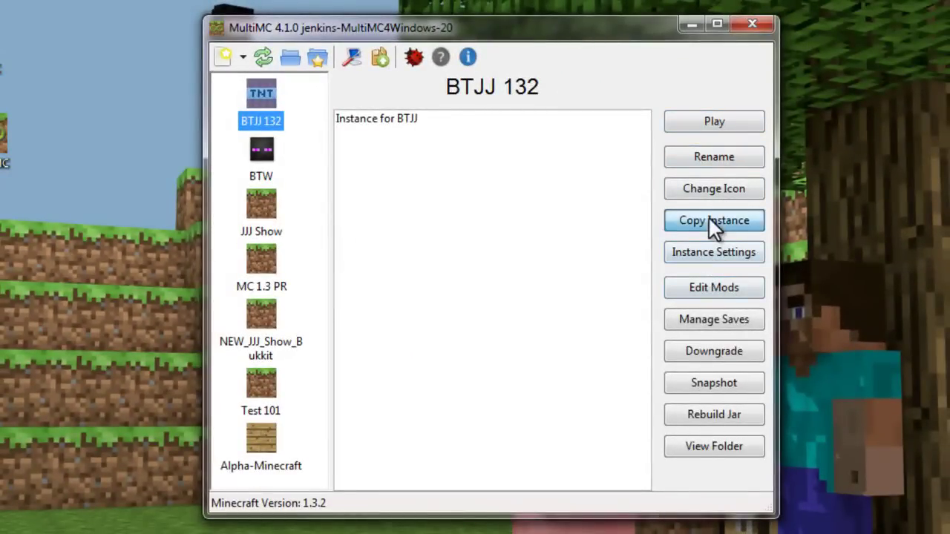
text(wddwqdw)
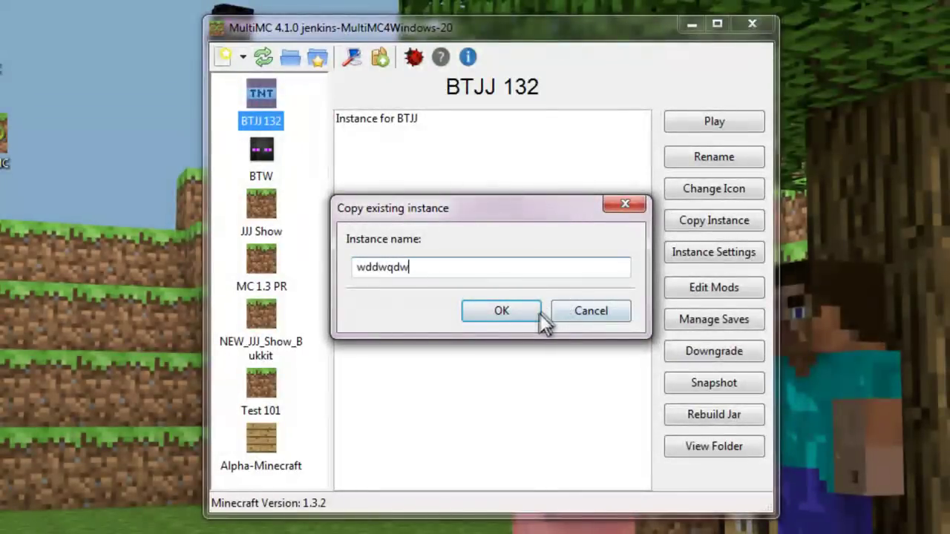
click(519, 313)
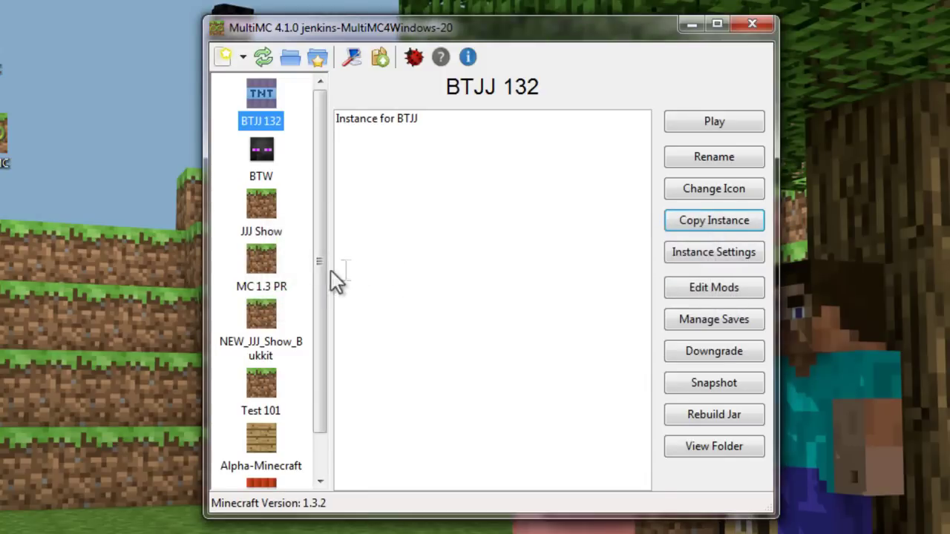
Step: Delete the wddwqdw copy from the instance list and confirm its deletion
drag(323, 284, 322, 381)
click(279, 449)
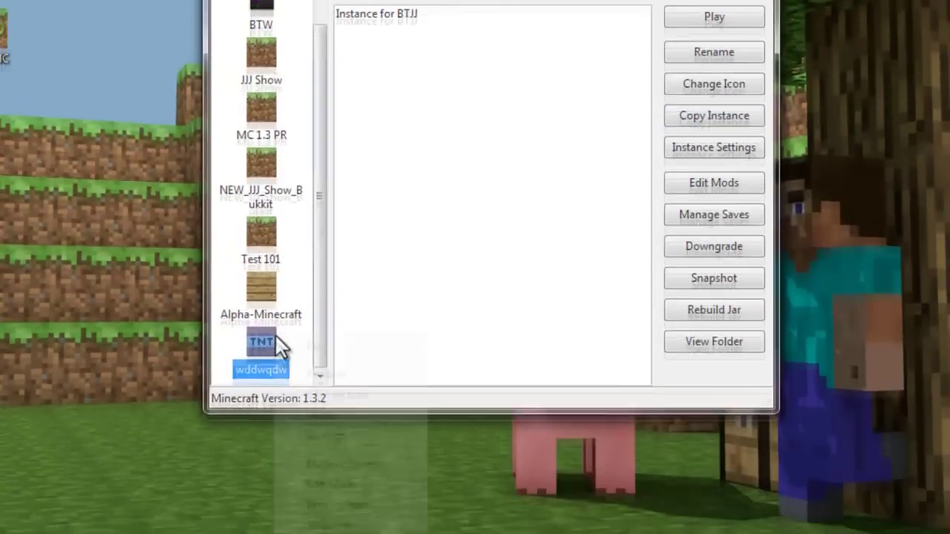
right_click(280, 451)
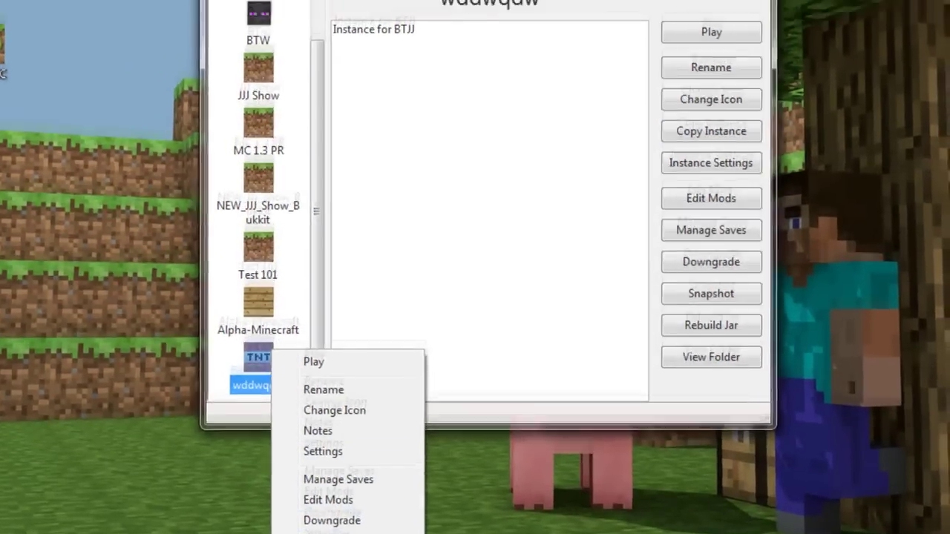
click(330, 533)
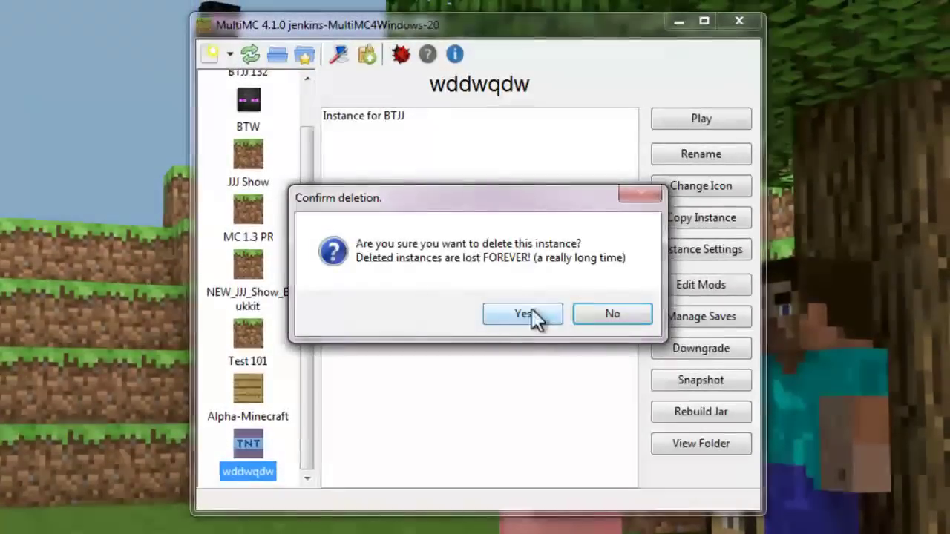
click(538, 200)
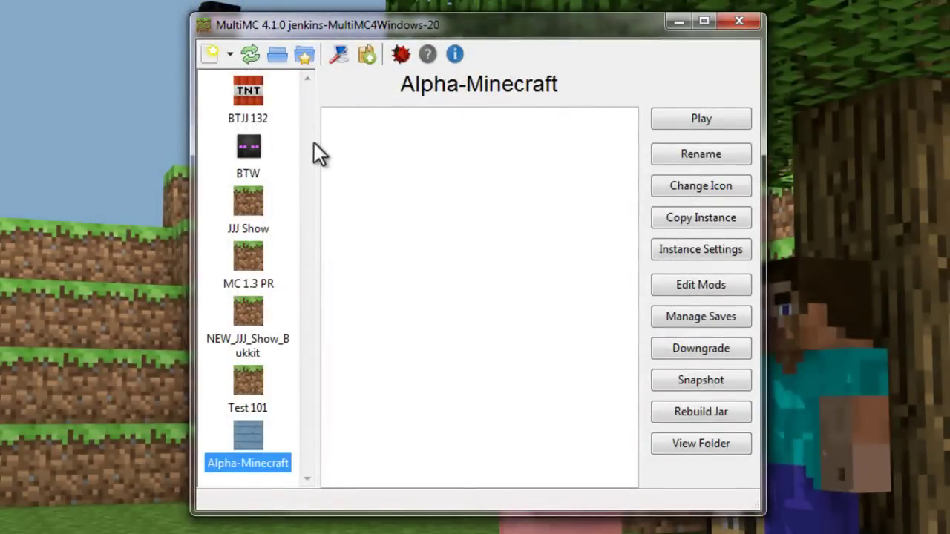
Step: Open the saves manager for the BTJJ 132 instance, check its worlds, and open and dismiss the chooser for adding a world
click(246, 101)
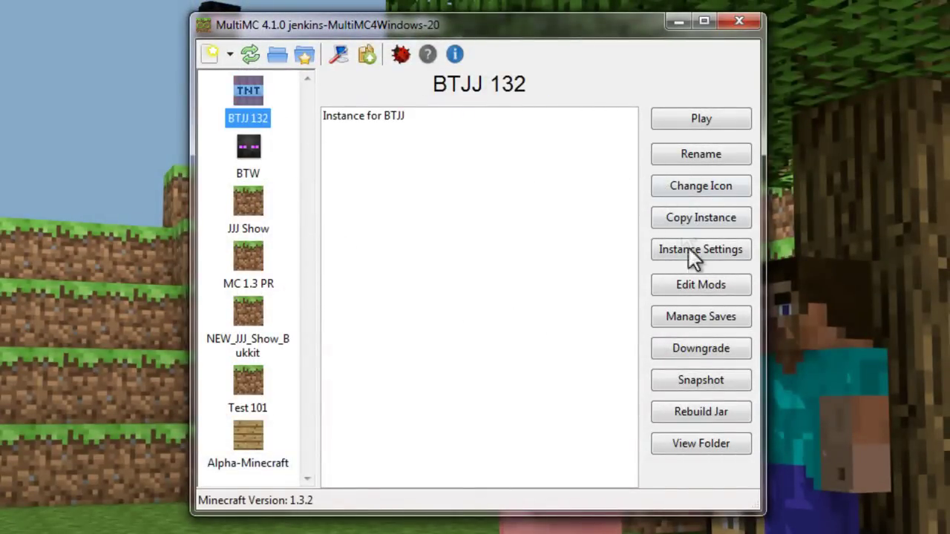
click(672, 320)
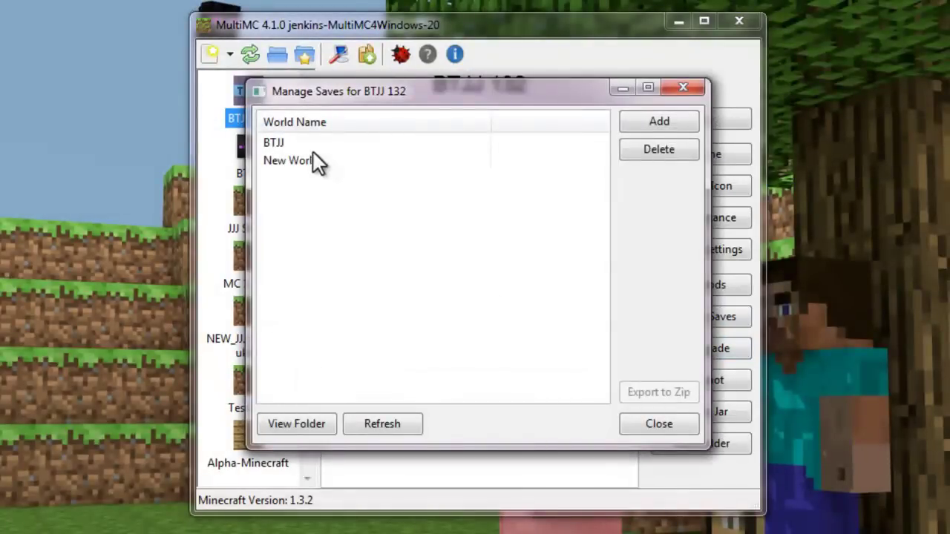
click(286, 144)
click(275, 157)
click(273, 147)
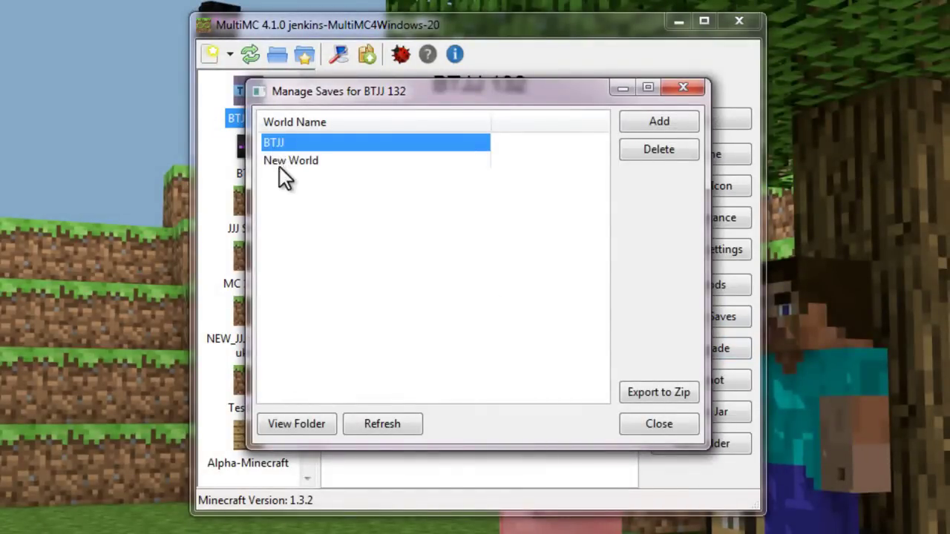
click(549, 141)
click(645, 120)
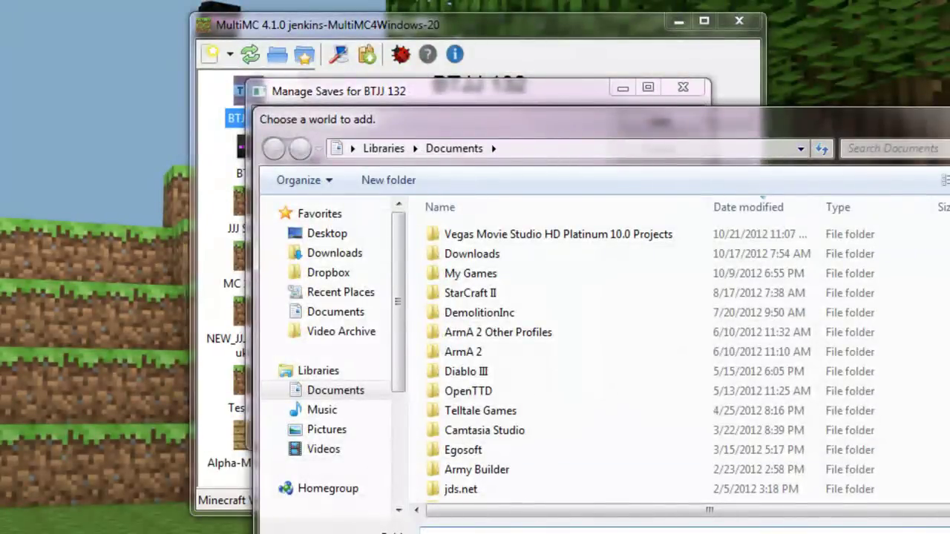
key(Escape)
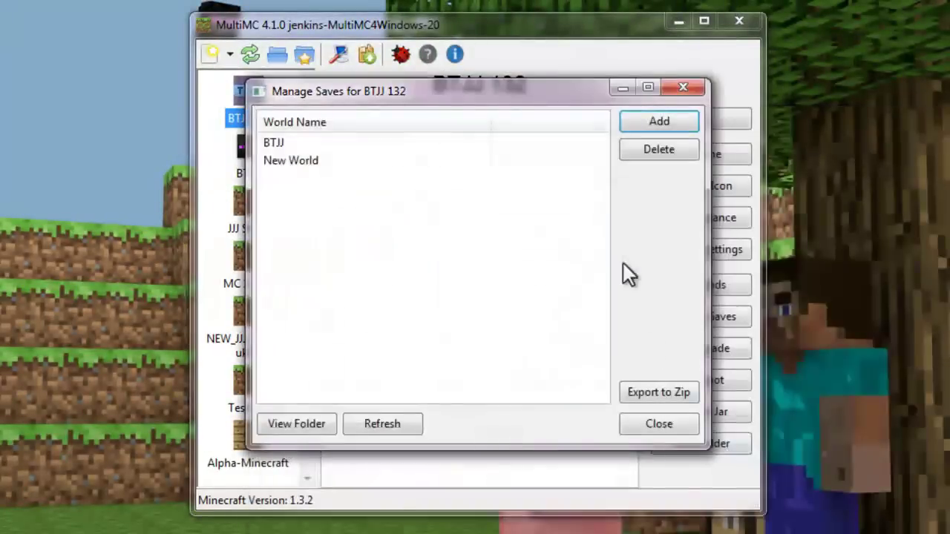
Step: Select the BTJJ world in the saves manager, move the window aside to view the instance list, and close the manager
click(271, 143)
click(285, 152)
click(285, 149)
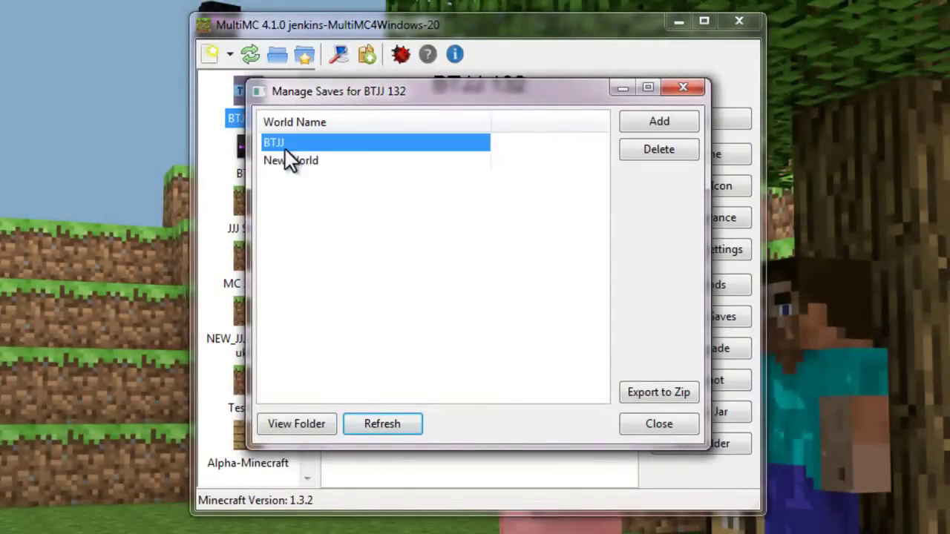
drag(445, 91, 532, 126)
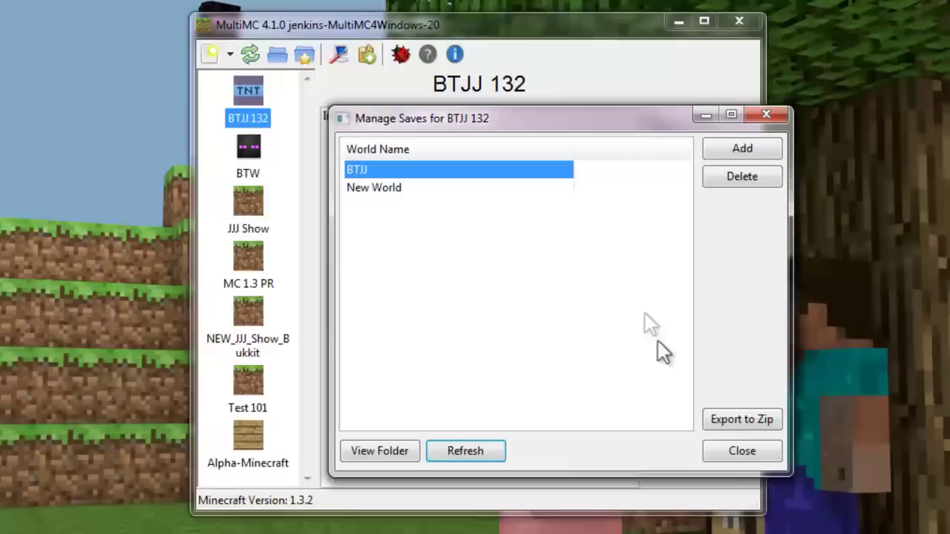
click(740, 451)
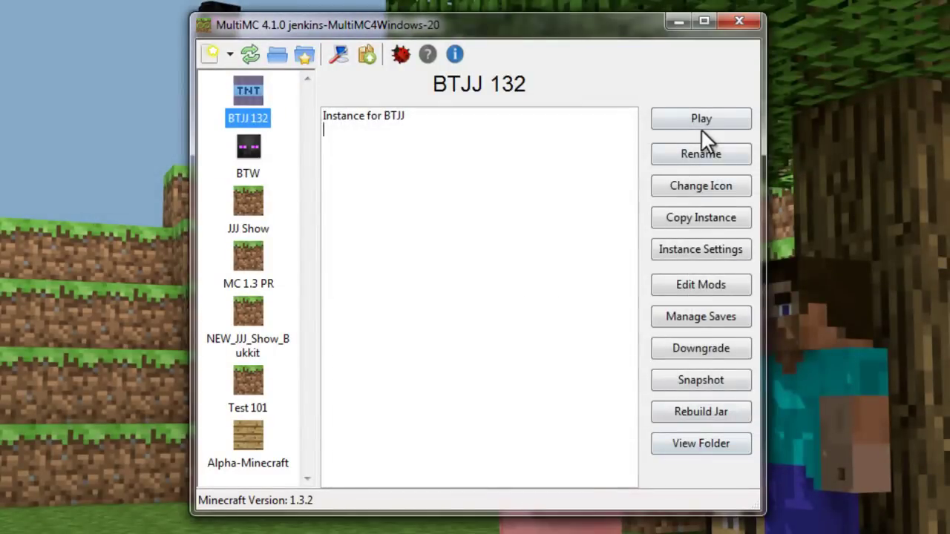
Step: Examine the snapshot versions offered for the BTJJ 132 instance, highlight 12w42b, and cancel the selection
click(701, 379)
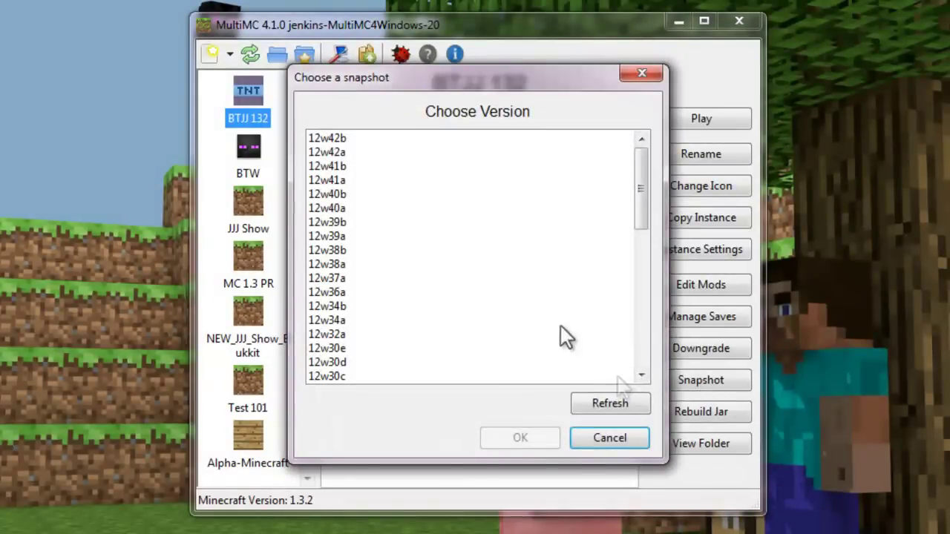
click(487, 252)
scroll(492, 250, down, 12)
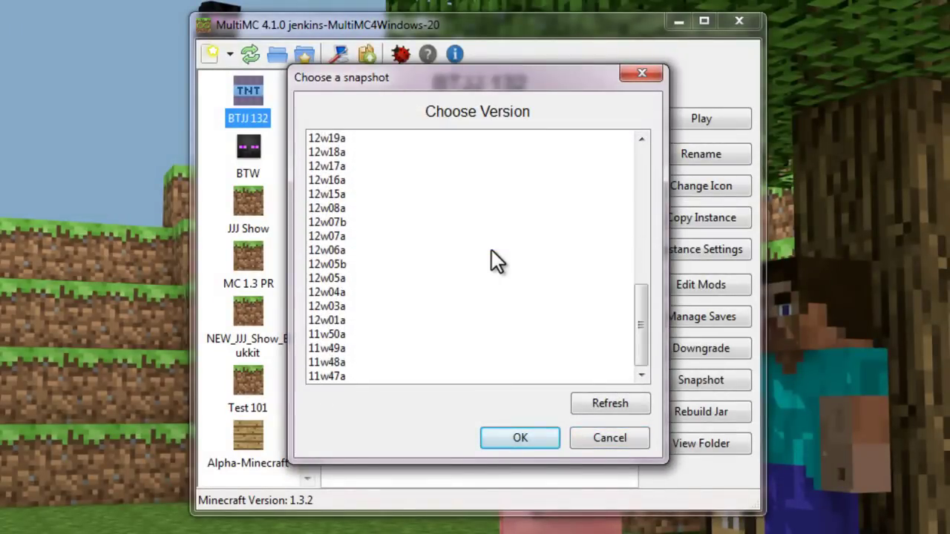
scroll(492, 250, up, 10)
scroll(483, 227, up, 1)
click(448, 138)
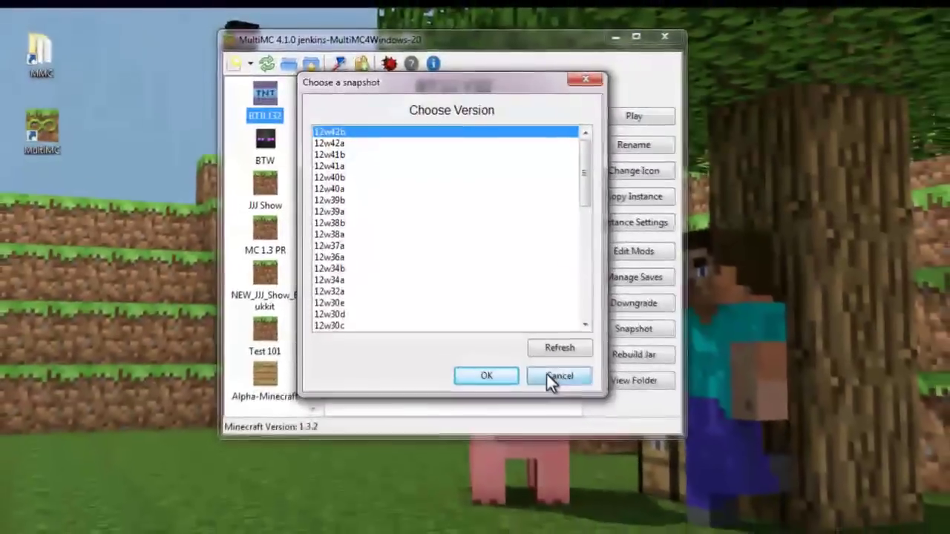
click(568, 388)
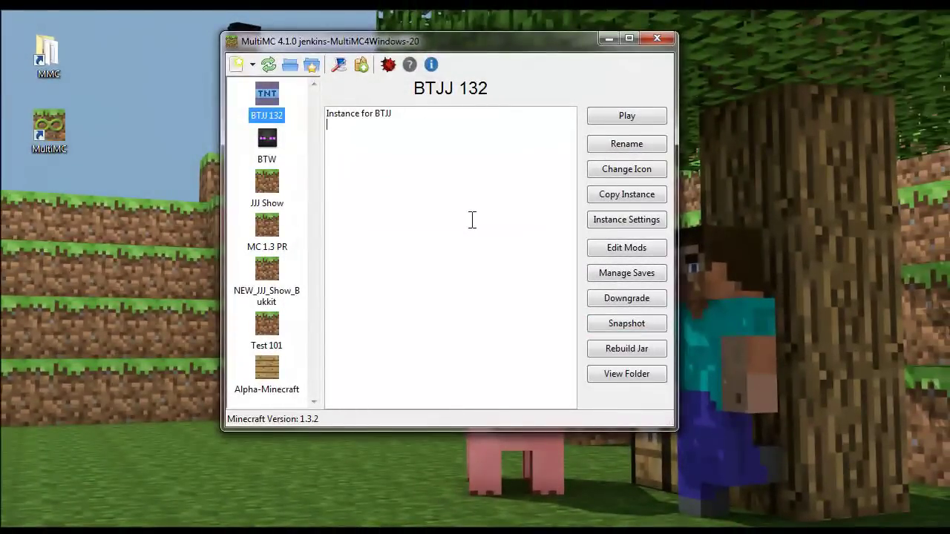